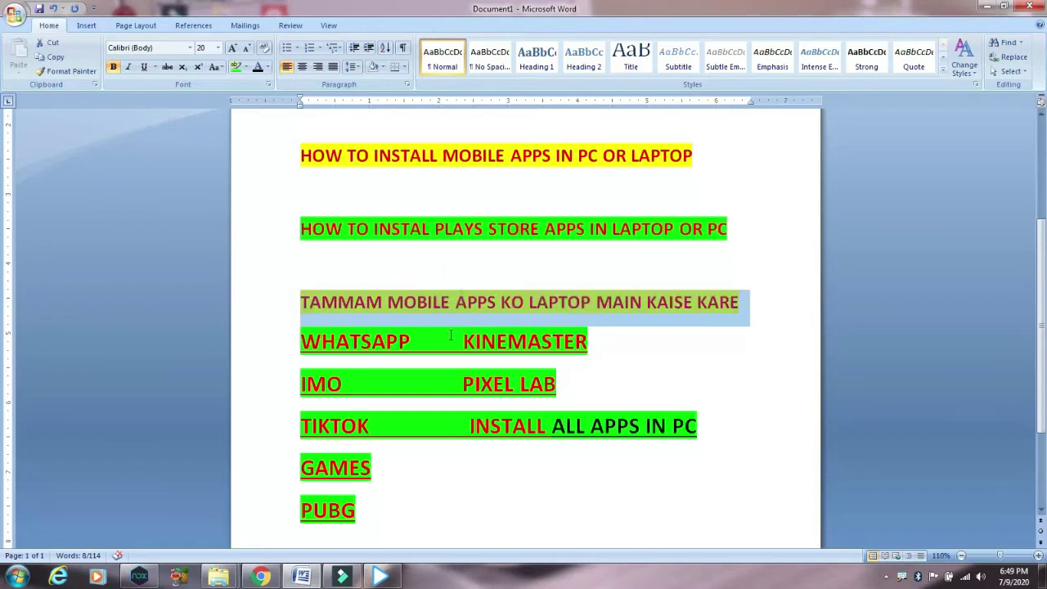
triple_click(449, 335)
double_click(408, 384)
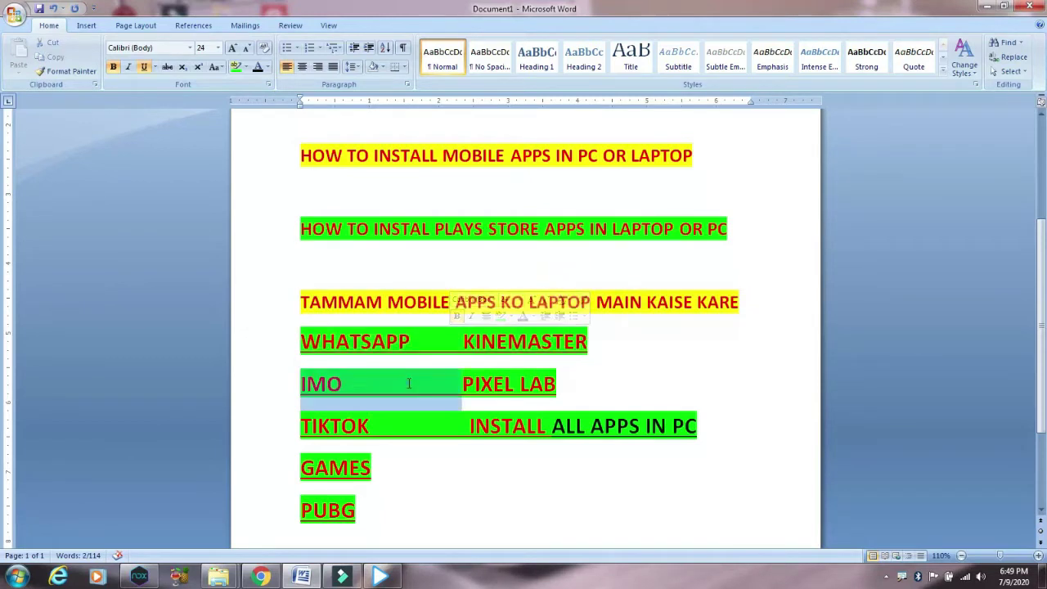
triple_click(408, 384)
triple_click(369, 435)
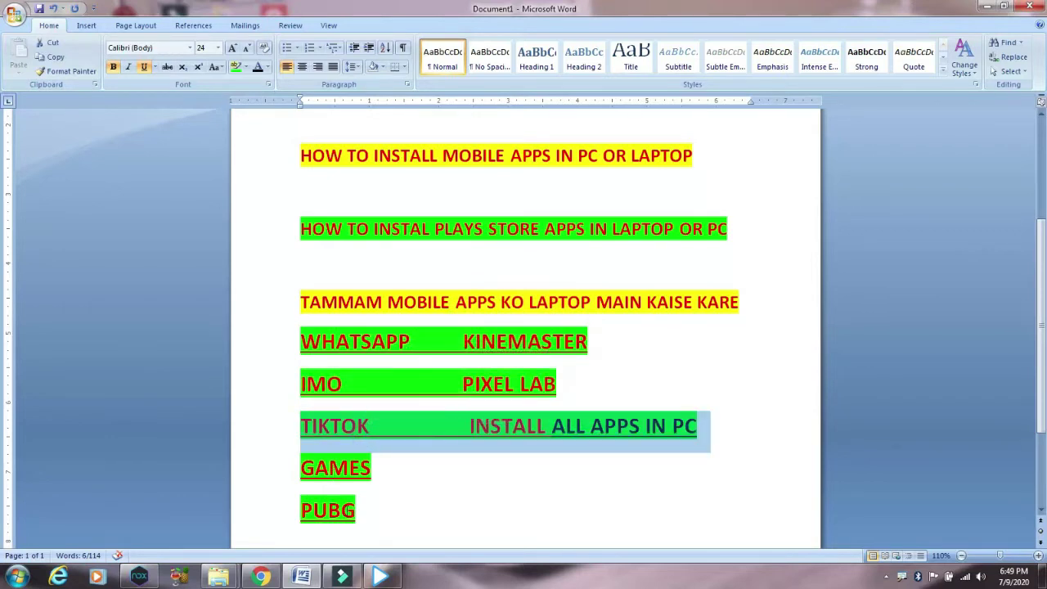
left_click(410, 496)
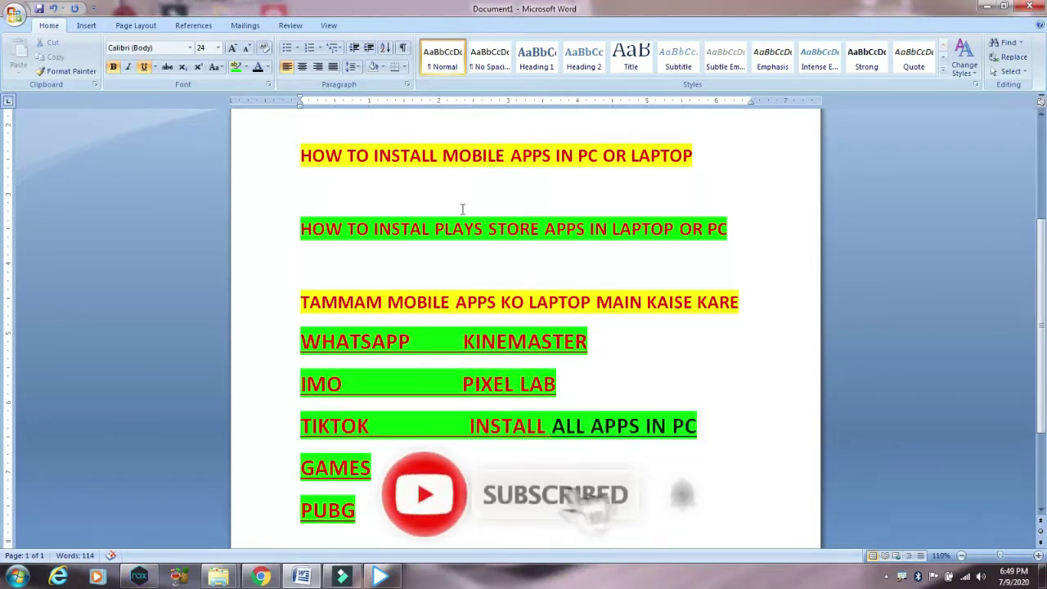
- Switch to Google Chrome and search Google for "pc app store download"
left_click(274, 577)
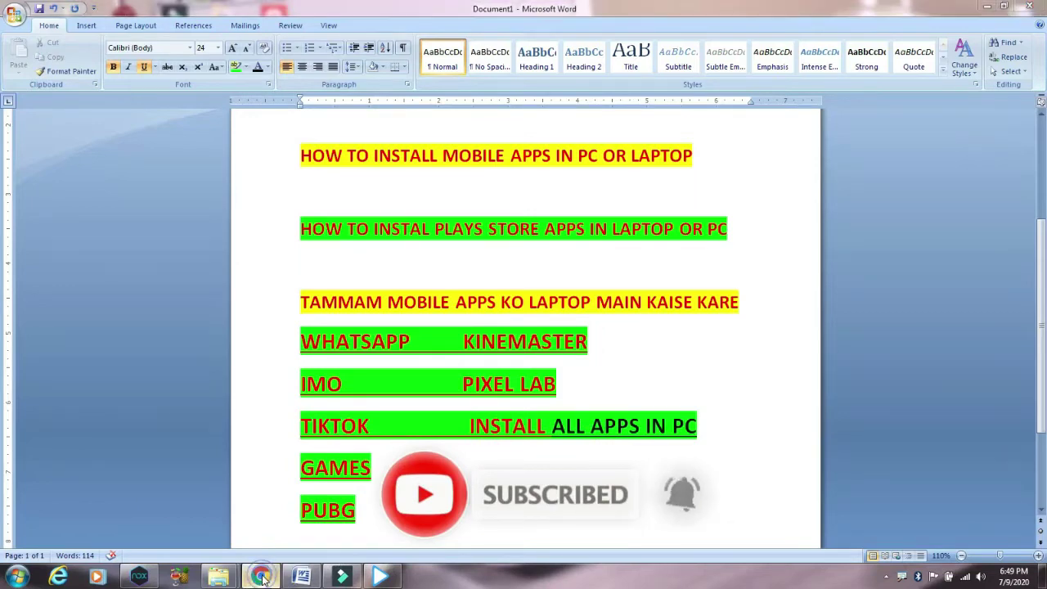
right_click(260, 576)
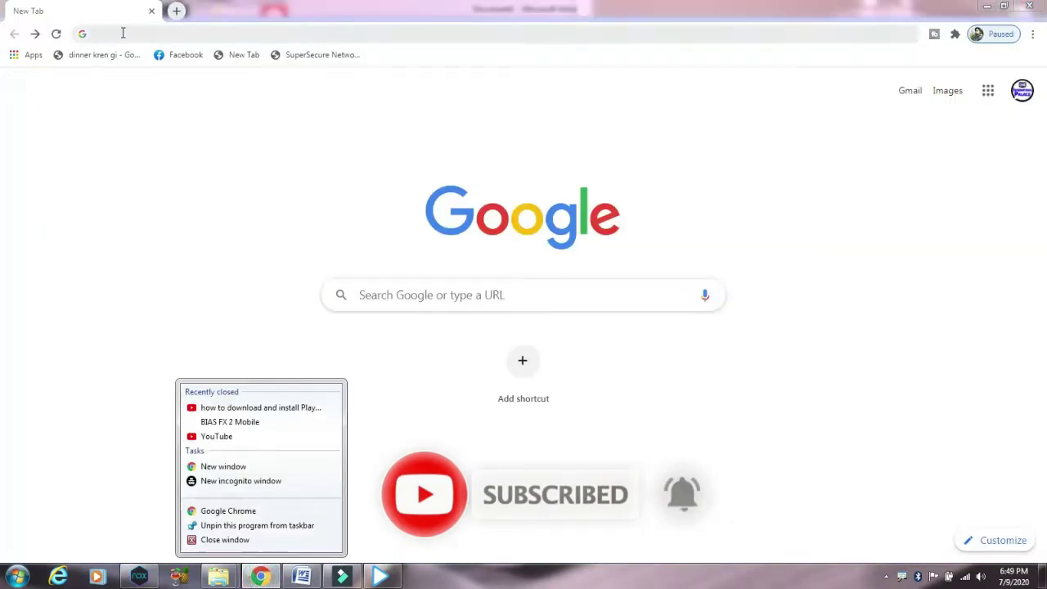
left_click(122, 32)
type("P")
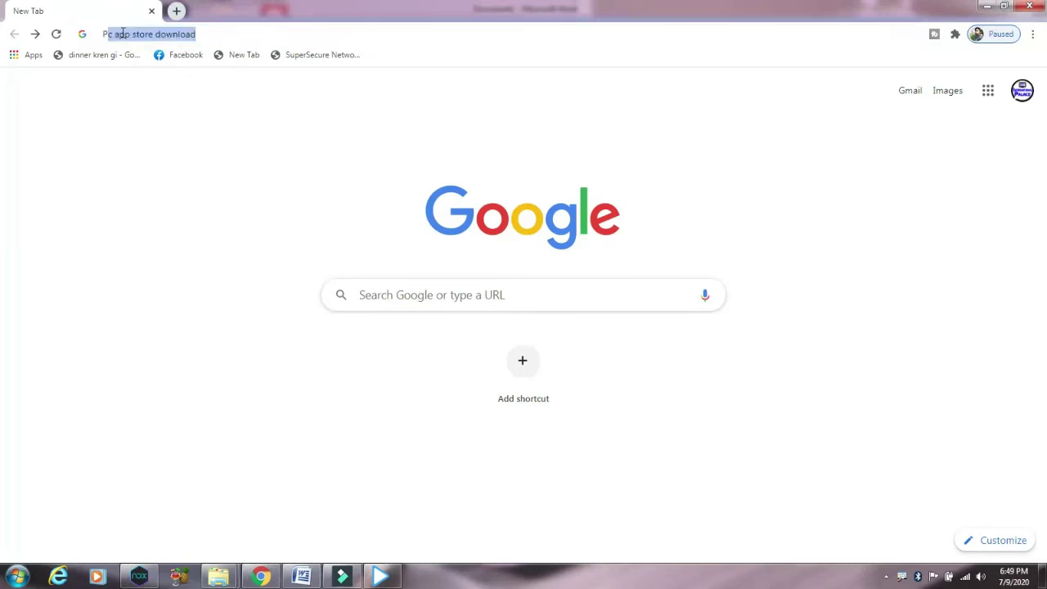
type("C")
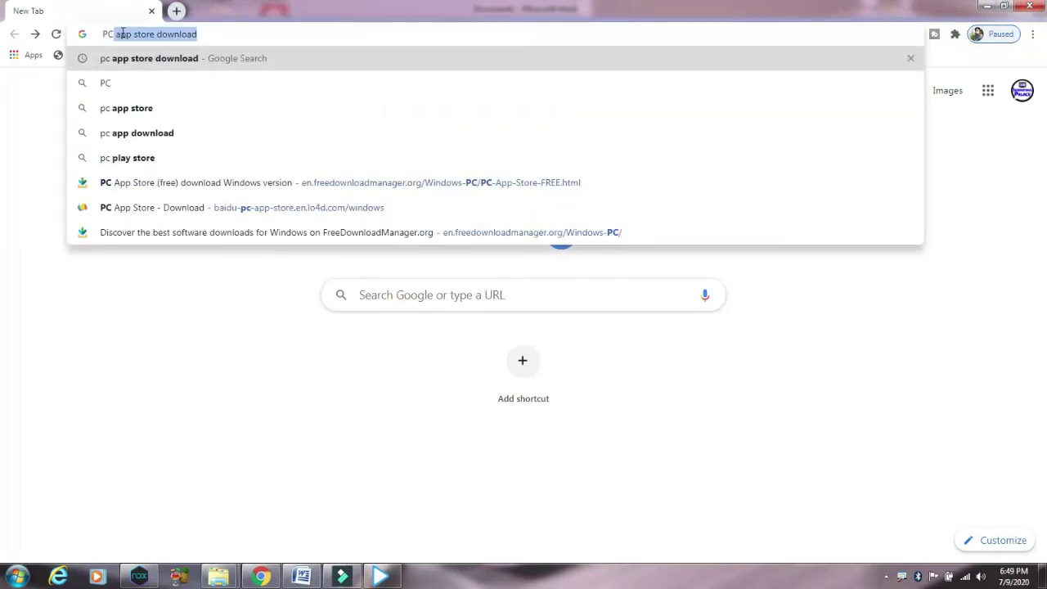
key("Return")
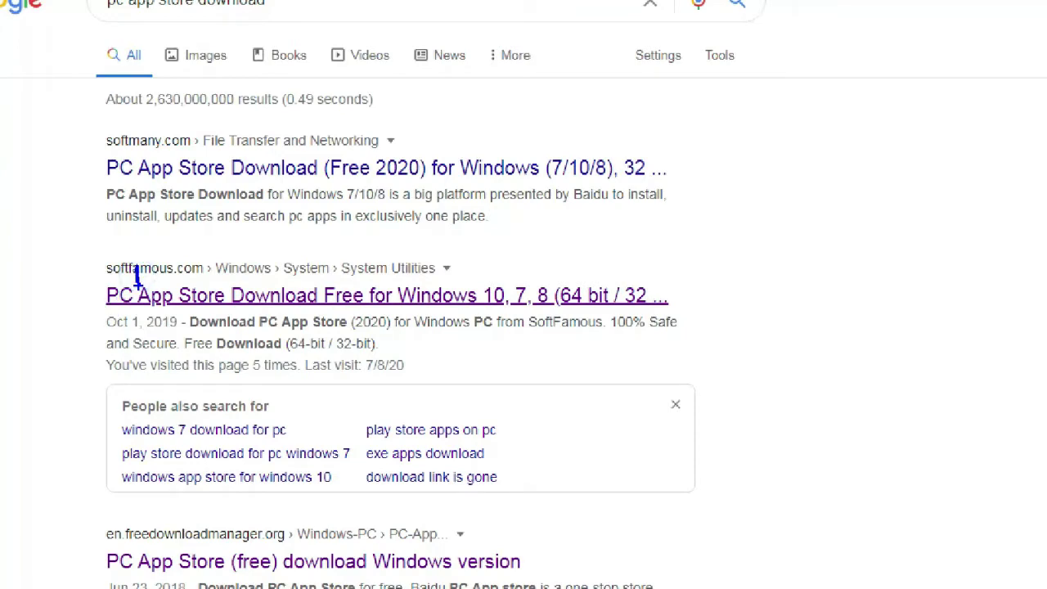
- Outline the softfamous.com PC App Store search result with an on-screen annotation box and clear the drawing
left_click_drag(90, 266, 220, 347)
key("Escape")
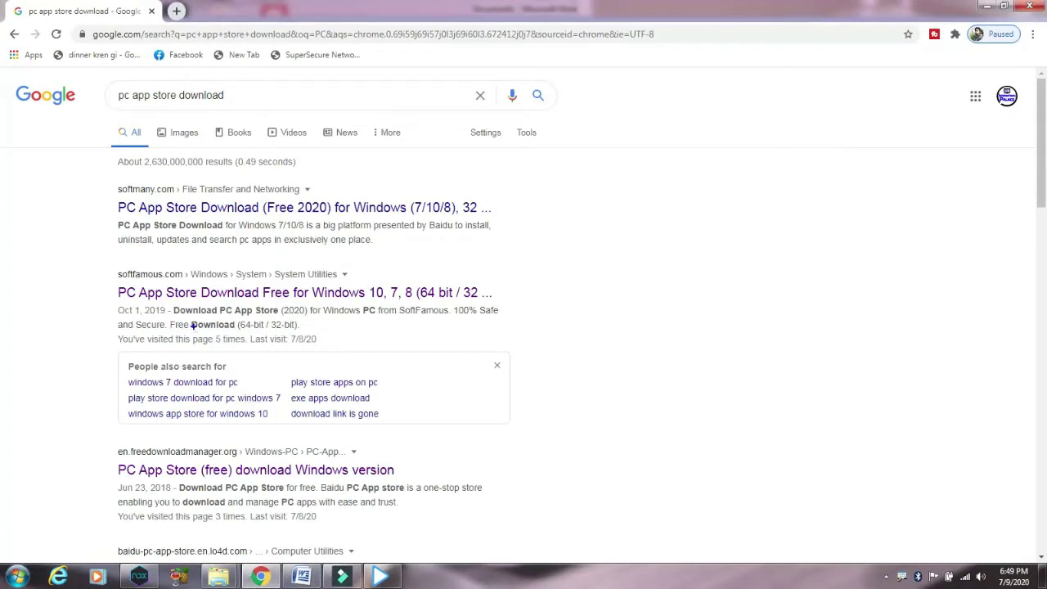
mouse_move(104, 257)
left_mouse_down()
mouse_move(119, 296)
mouse_move(365, 335)
mouse_move(452, 331)
left_mouse_up()
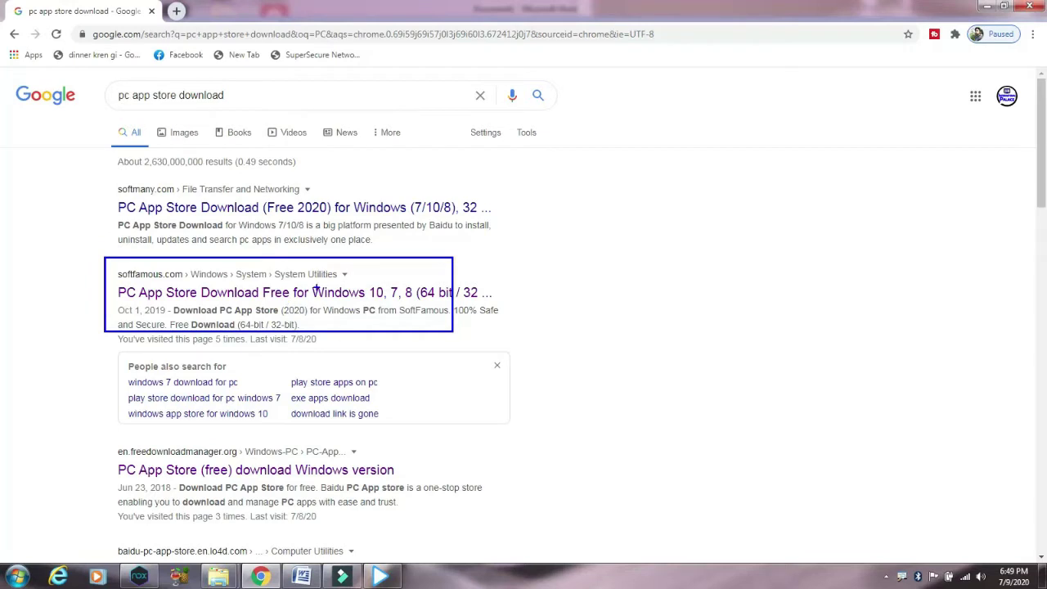
key("Escape")
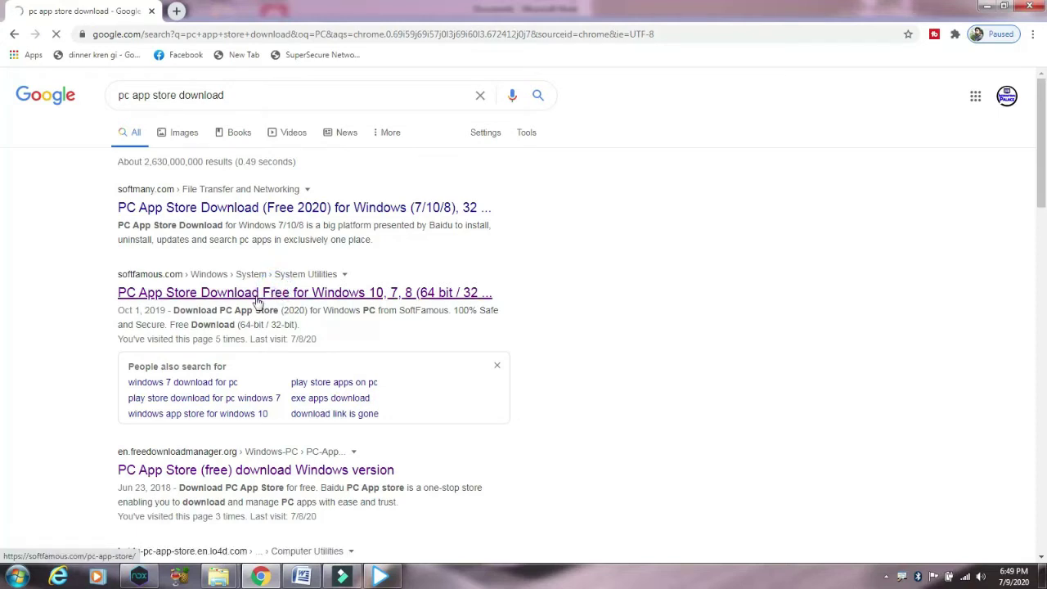
- Open the softfamous.com PC App Store search result and proceed to its free download page
left_click(271, 296)
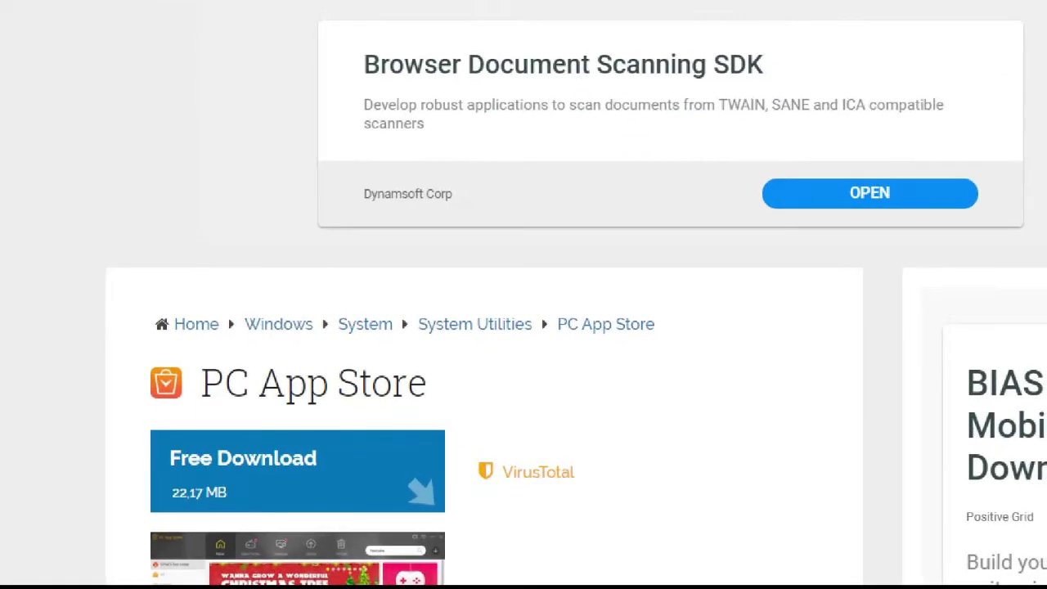
key("super")
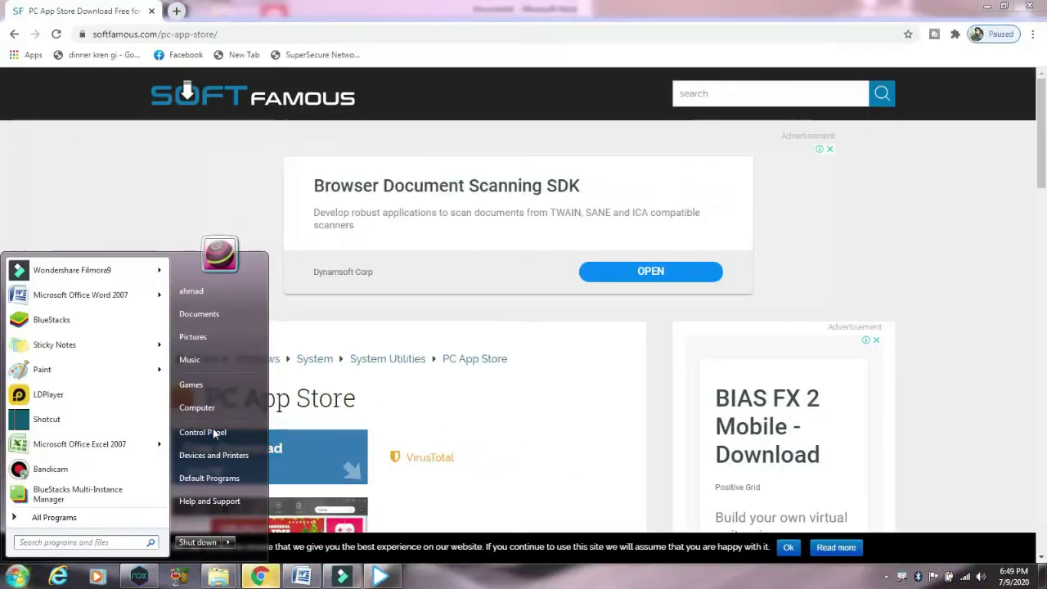
left_click(529, 385)
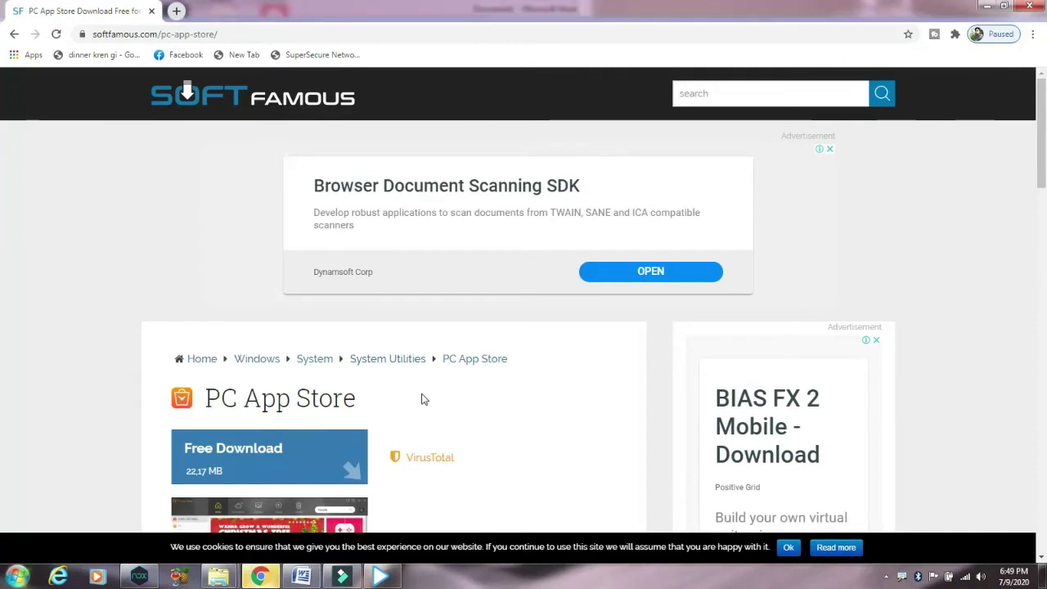
left_click(236, 463)
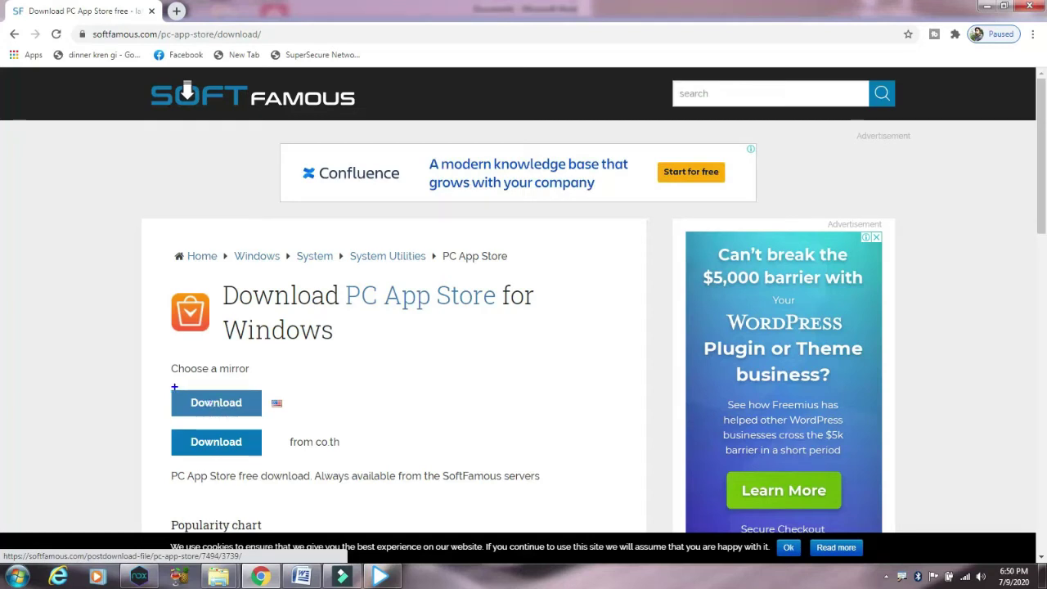
- Circle the first mirror's download link, clear the annotation, and download the PC App Store installer from that mirror
mouse_move(169, 386)
left_mouse_down()
mouse_move(252, 416)
mouse_move(277, 406)
mouse_move(177, 391)
left_mouse_up()
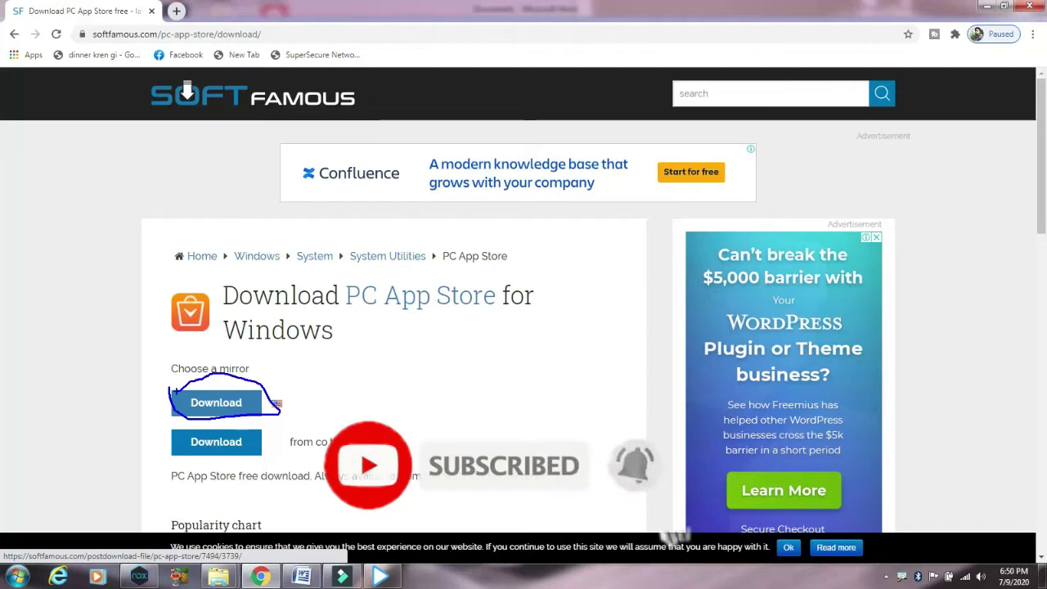
key("Escape")
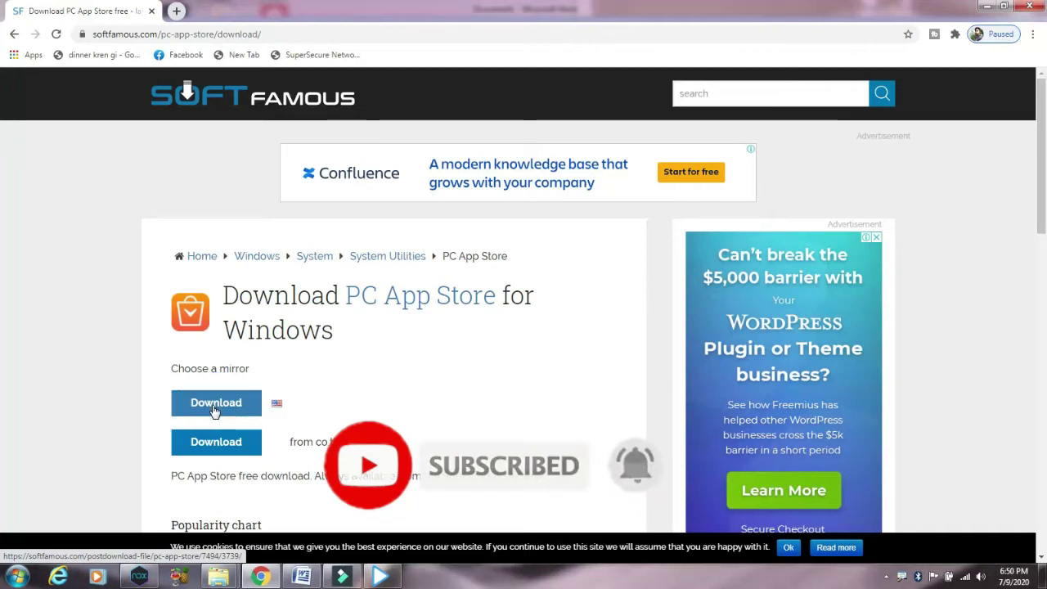
left_click(216, 404)
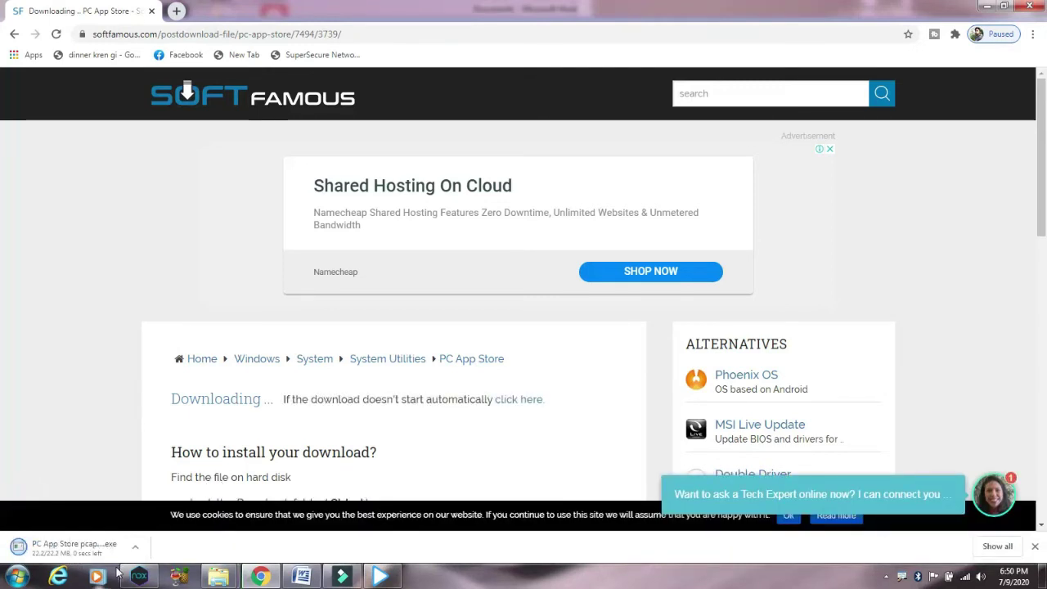
left_click(133, 551)
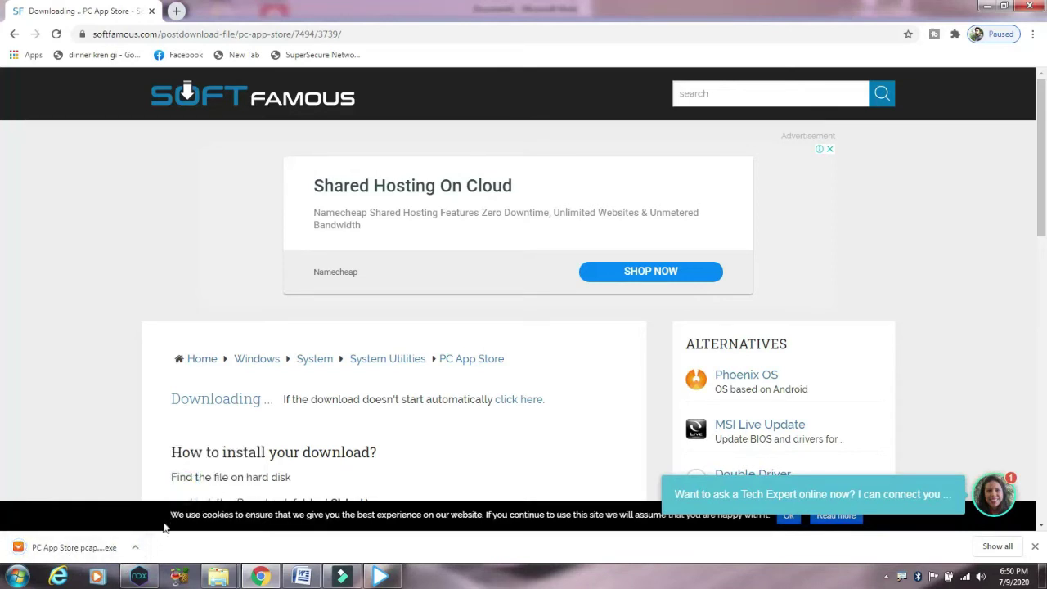
- Switch to Windows Explorer and display the up-to-date contents of the Downloads folder
mouse_move(230, 579)
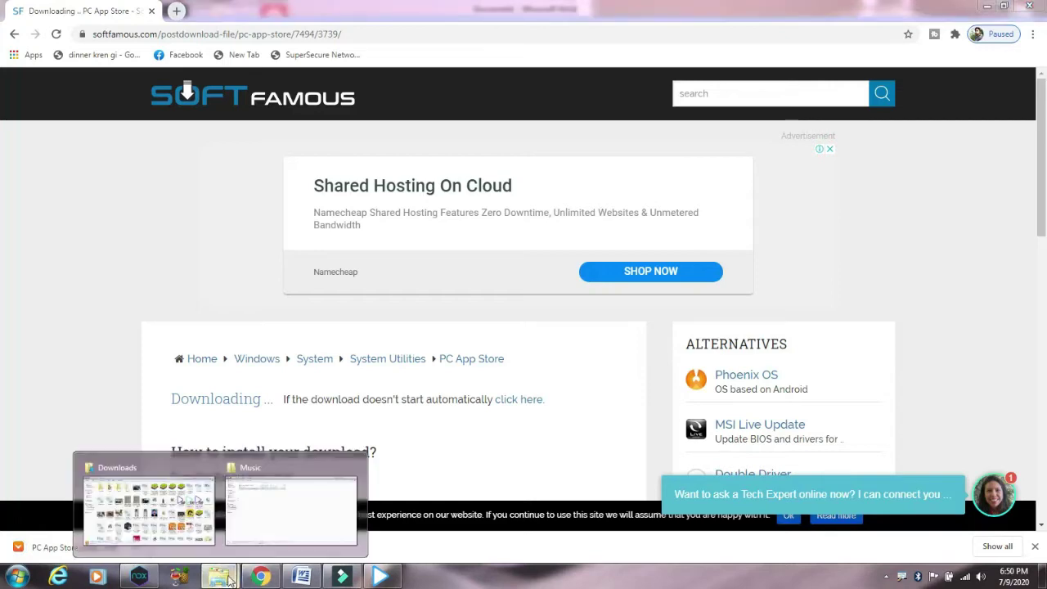
left_click(197, 536)
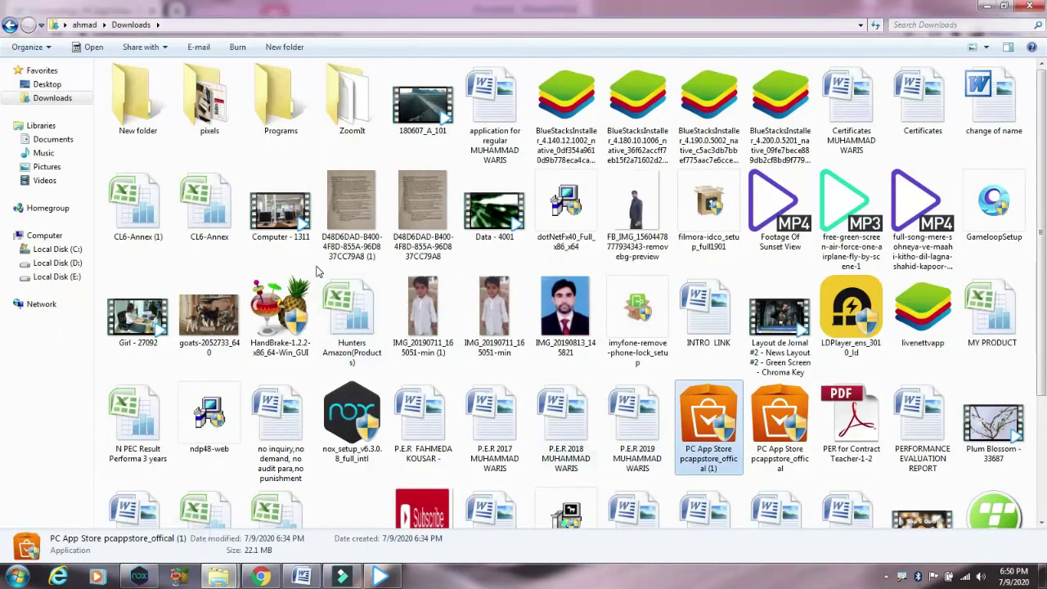
left_click(54, 90)
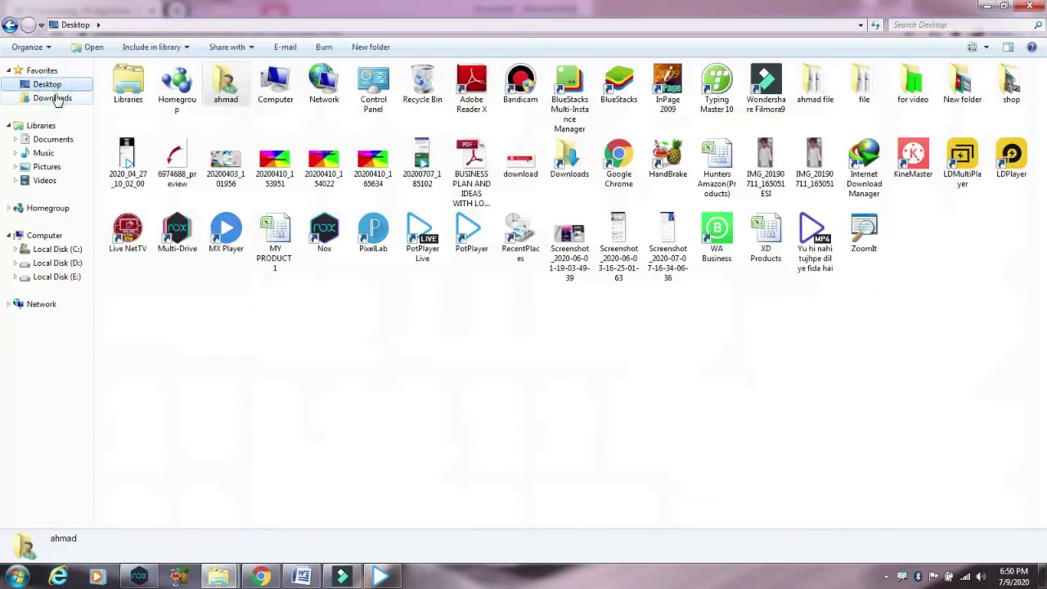
left_click(52, 98)
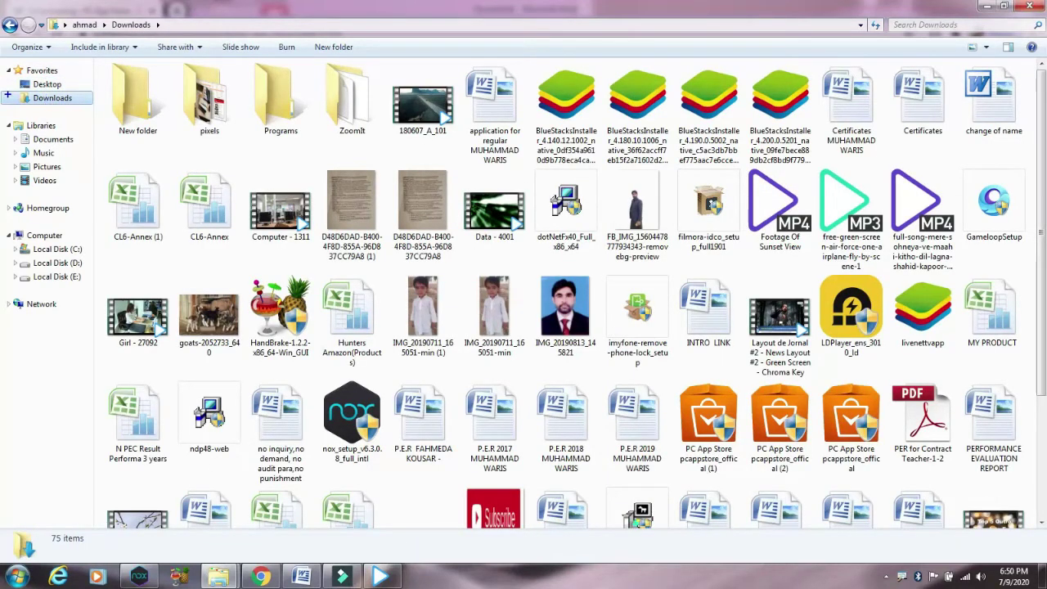
- Outline the Downloads folder entry and the "PC App Store pcappstore_offical (1)" installer with annotation boxes and clear them
left_click_drag(8, 94, 82, 104)
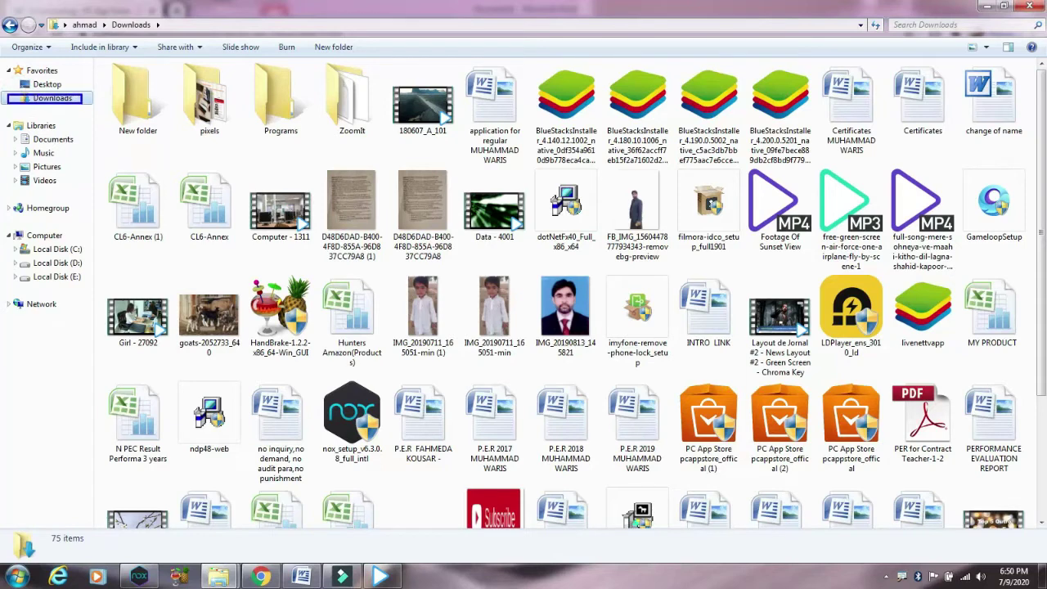
mouse_move(671, 379)
left_mouse_down()
mouse_move(688, 454)
mouse_move(739, 482)
left_mouse_up()
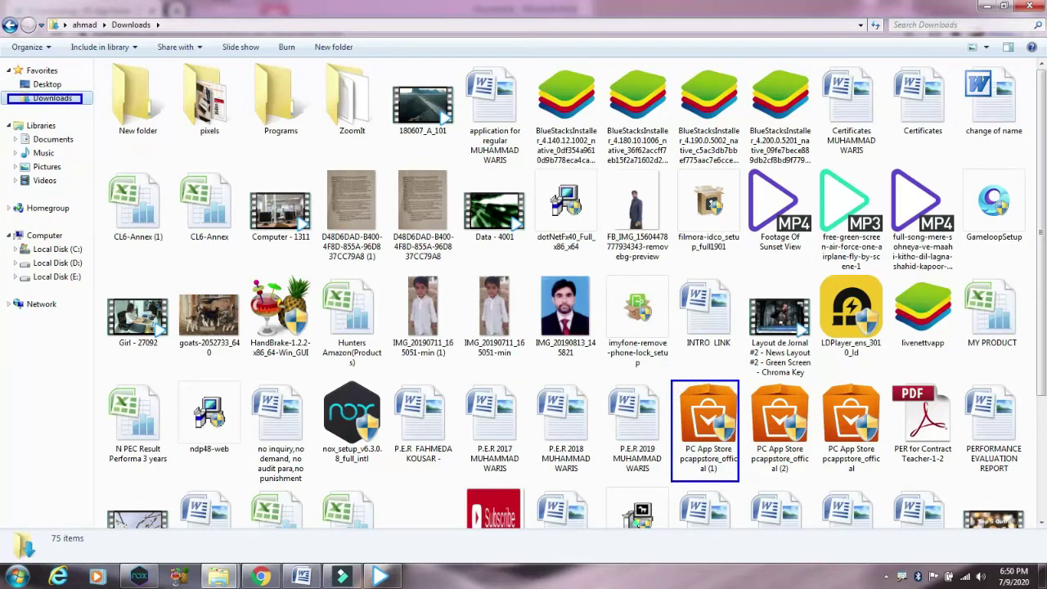
key("Escape")
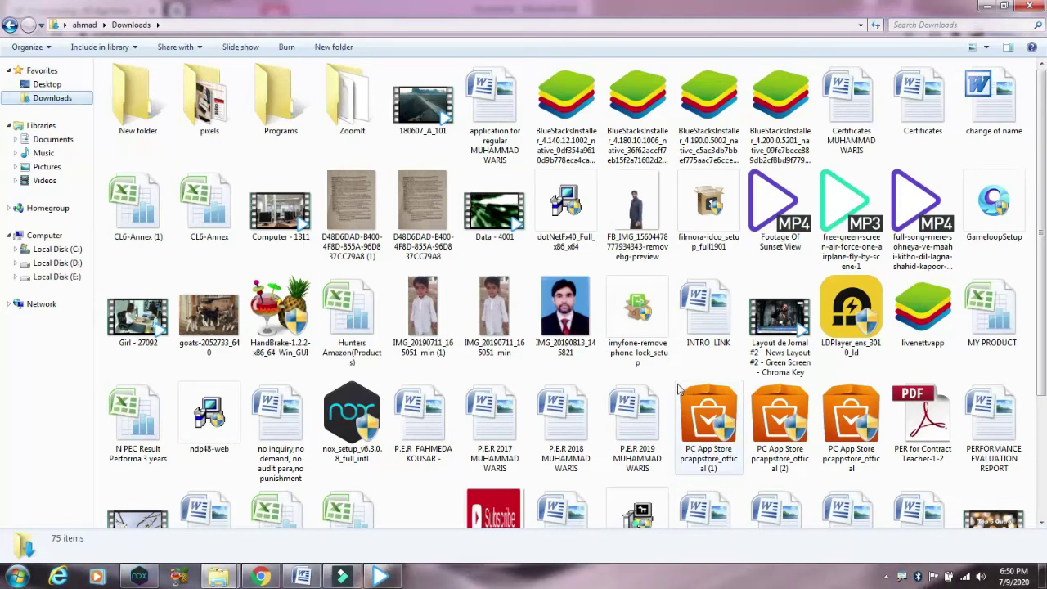
- Create a desktop shortcut to the "PC App Store pcappstore_offical (1)" installer
right_click(709, 421)
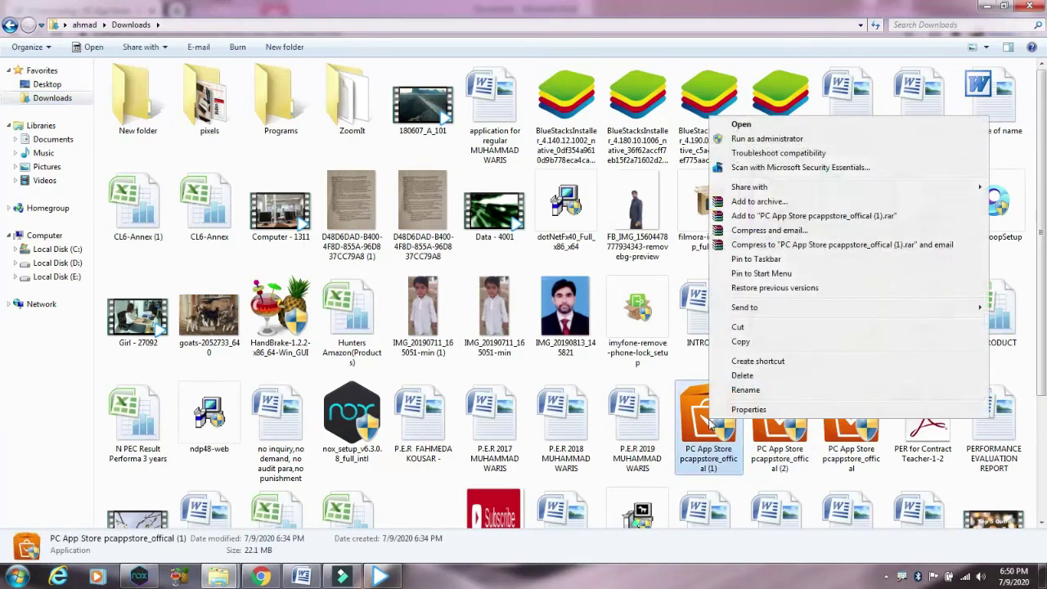
mouse_move(756, 309)
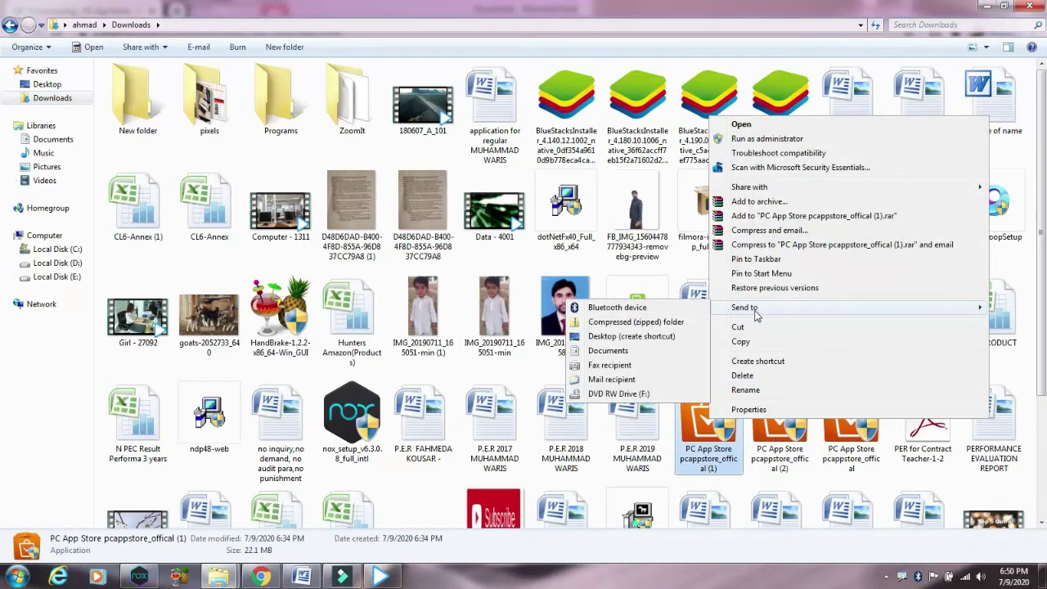
left_click(670, 338)
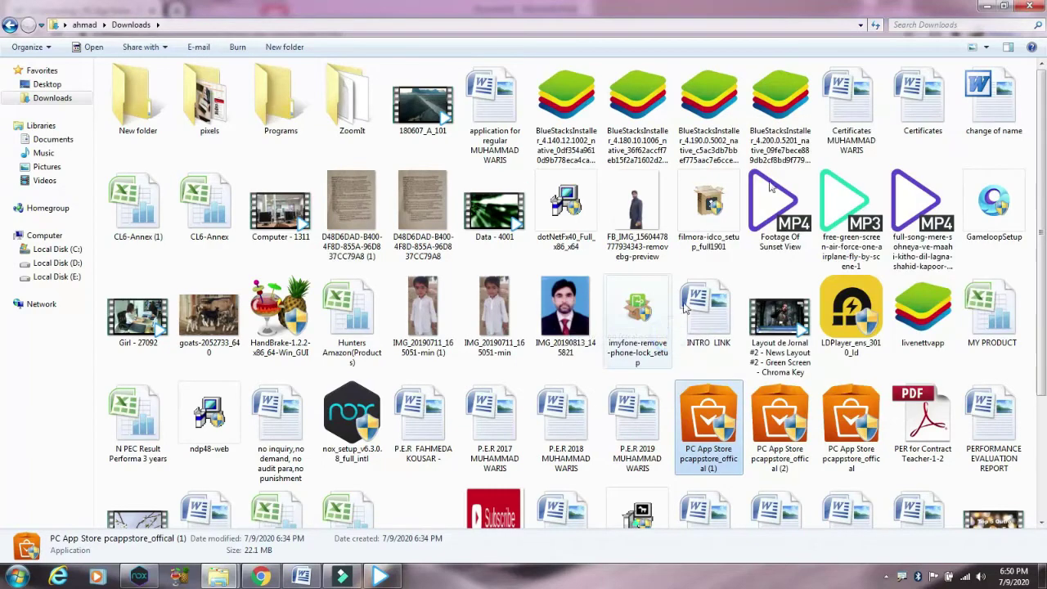
- Minimize the Explorer, Chrome and Word windows to reveal the desktop
left_click(985, 7)
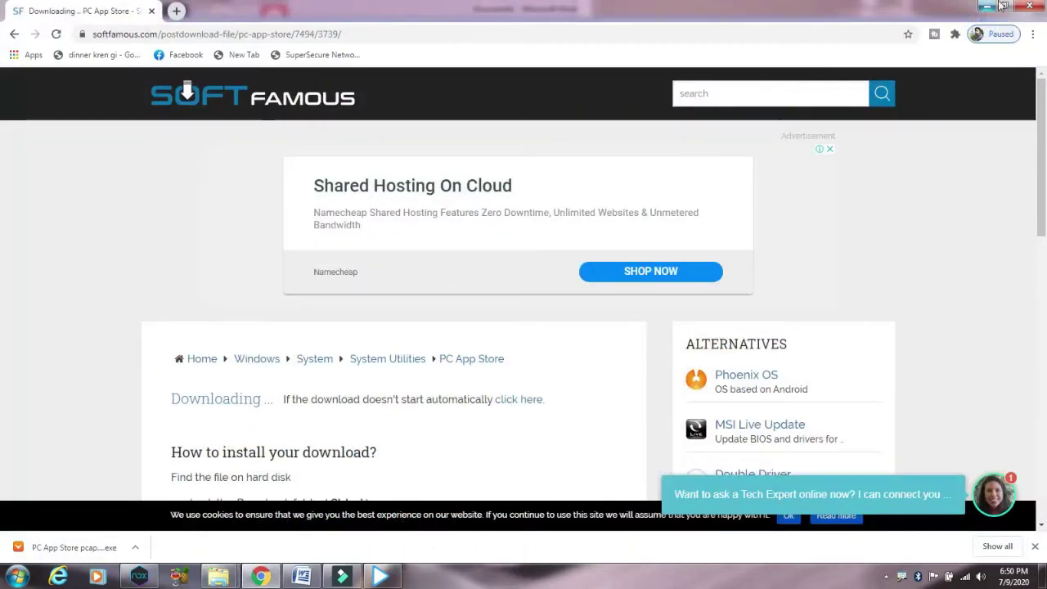
left_click(986, 7)
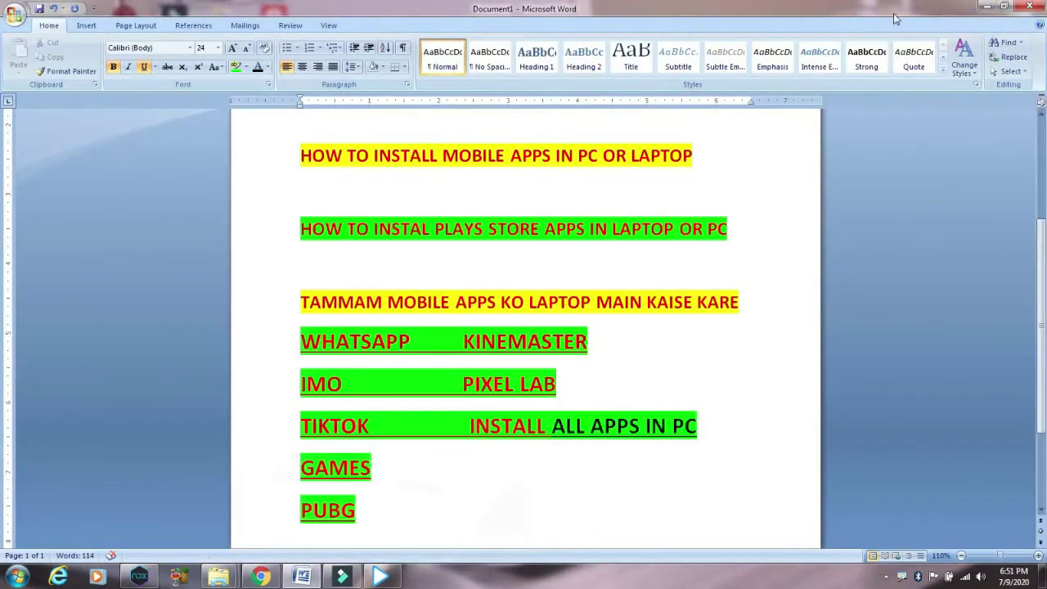
left_click(986, 8)
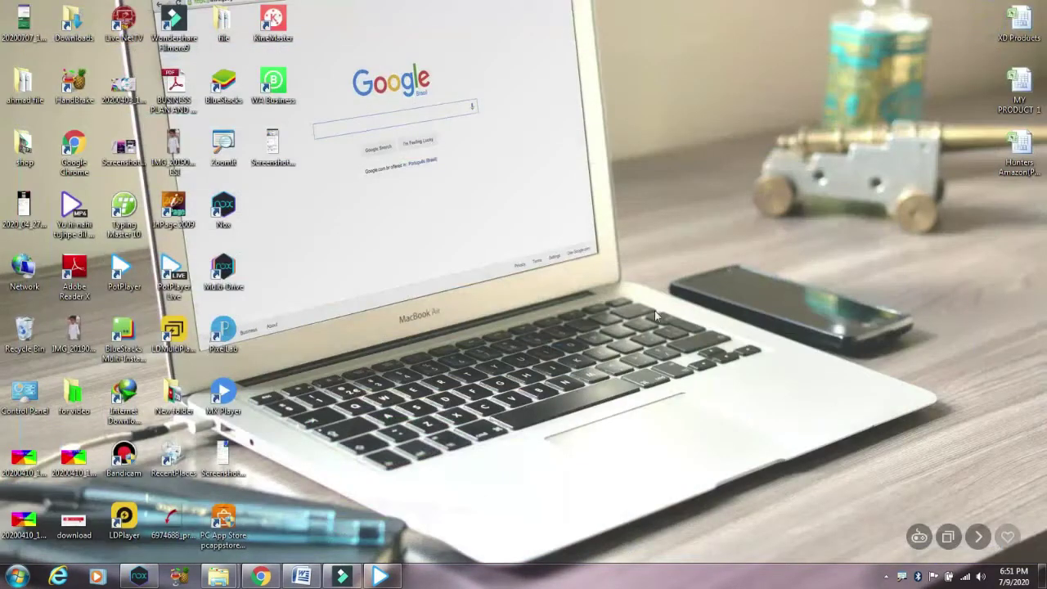
- Move the PC App Store installer shortcut to the middle of the desktop and run it to install the program
left_click_drag(229, 521, 528, 335)
double_click(527, 335)
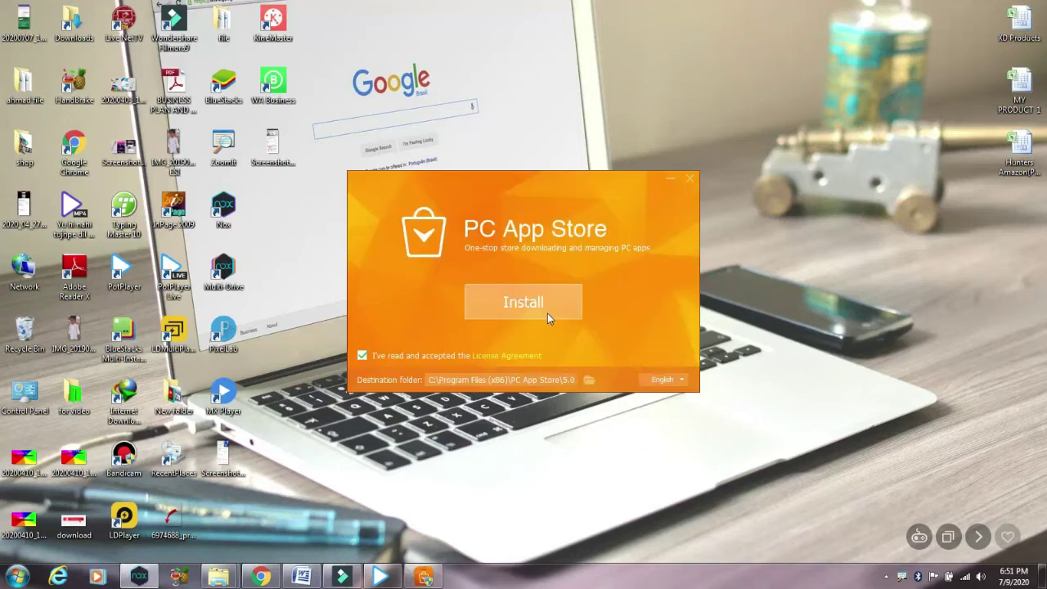
left_click(524, 302)
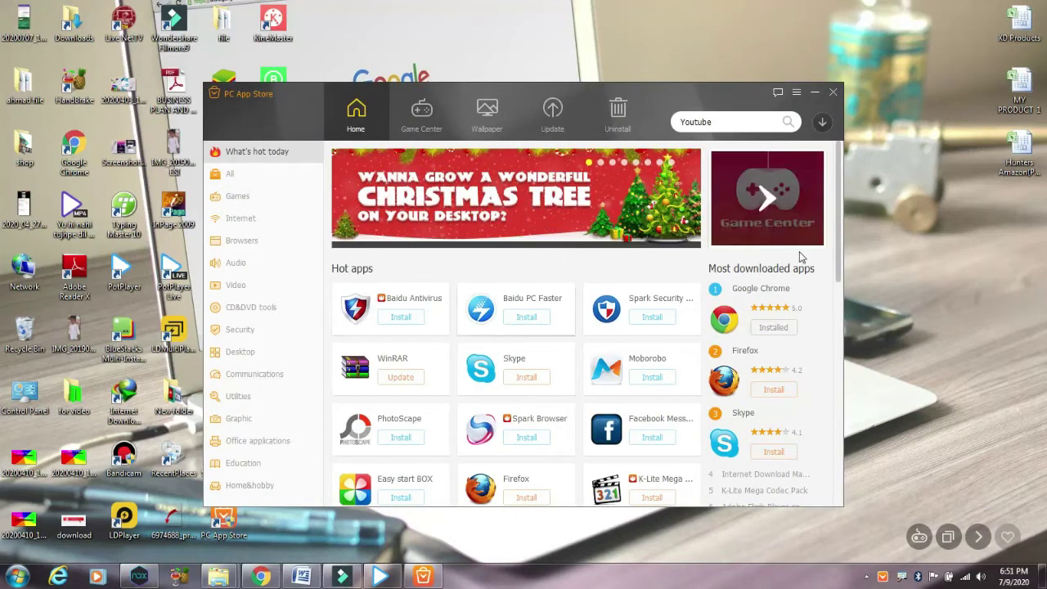
- Look through the hot apps on the home page, then outline the app category list with an annotation box and clear it
scroll(838, 252, "down", 5)
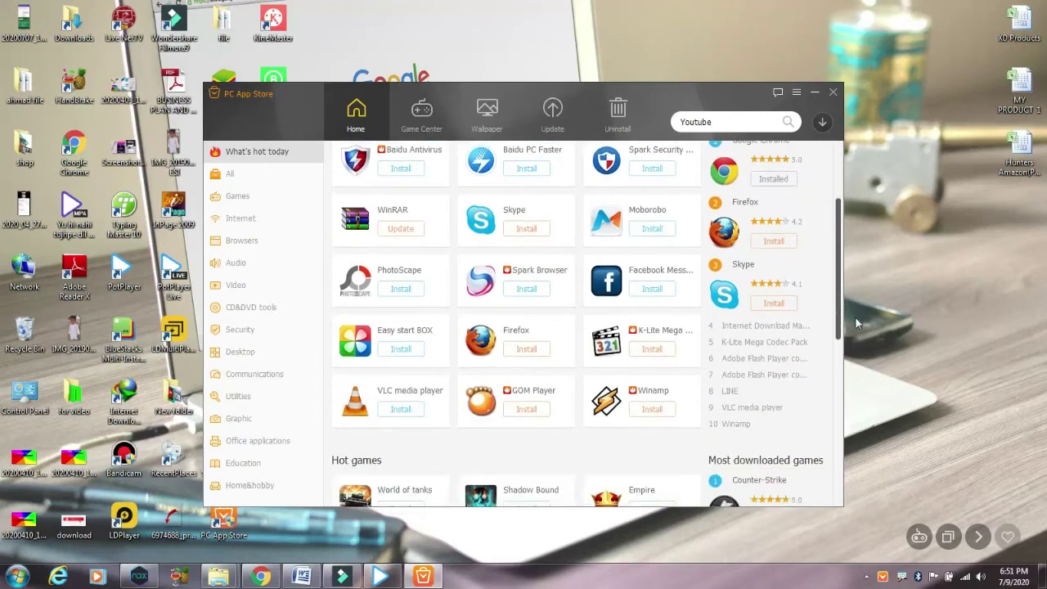
scroll(838, 245, "up", 5)
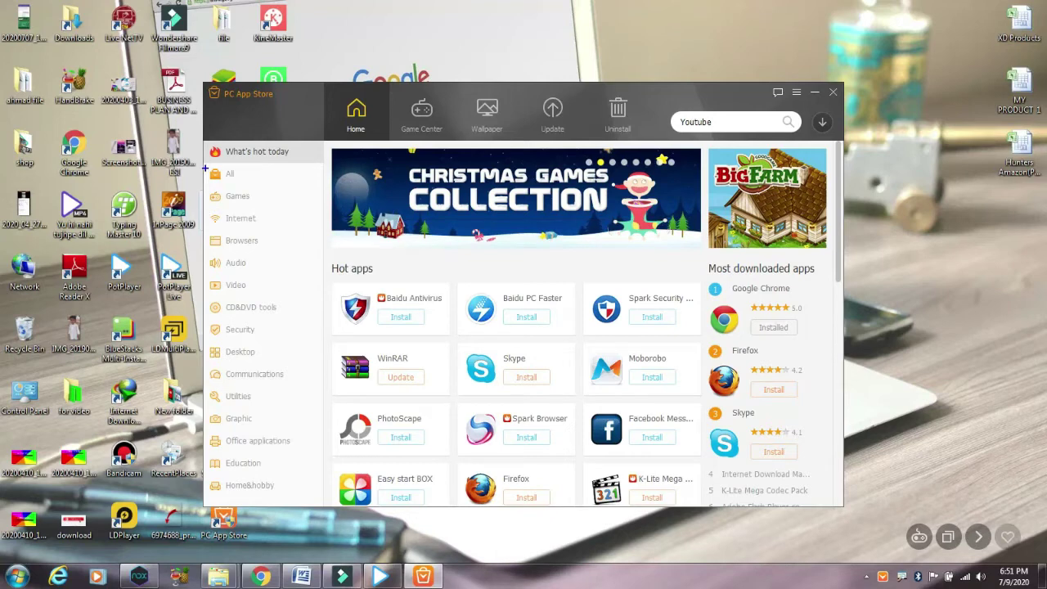
left_click_drag(206, 167, 311, 369)
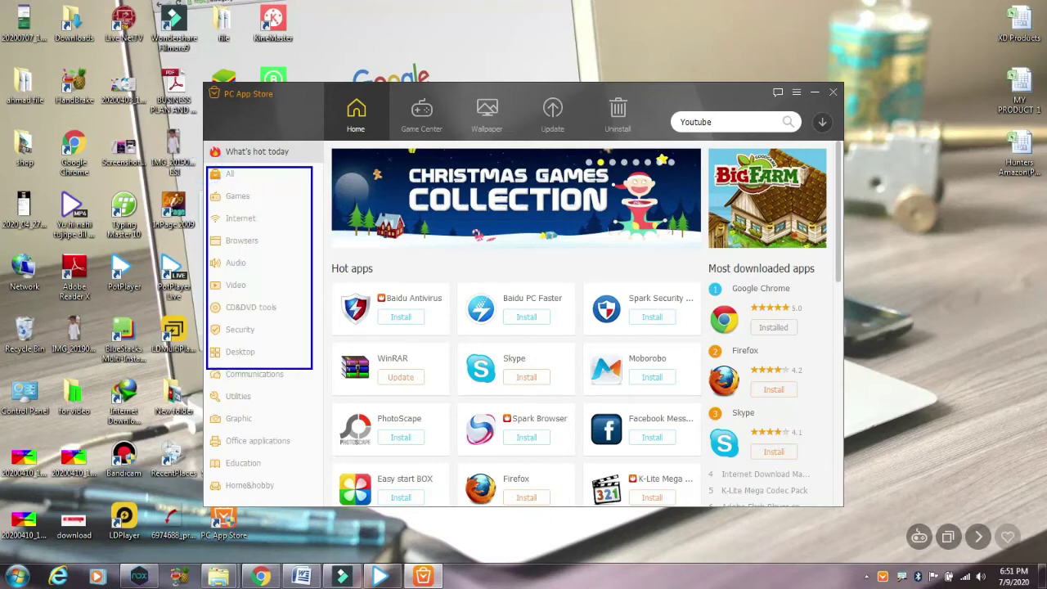
key("Escape")
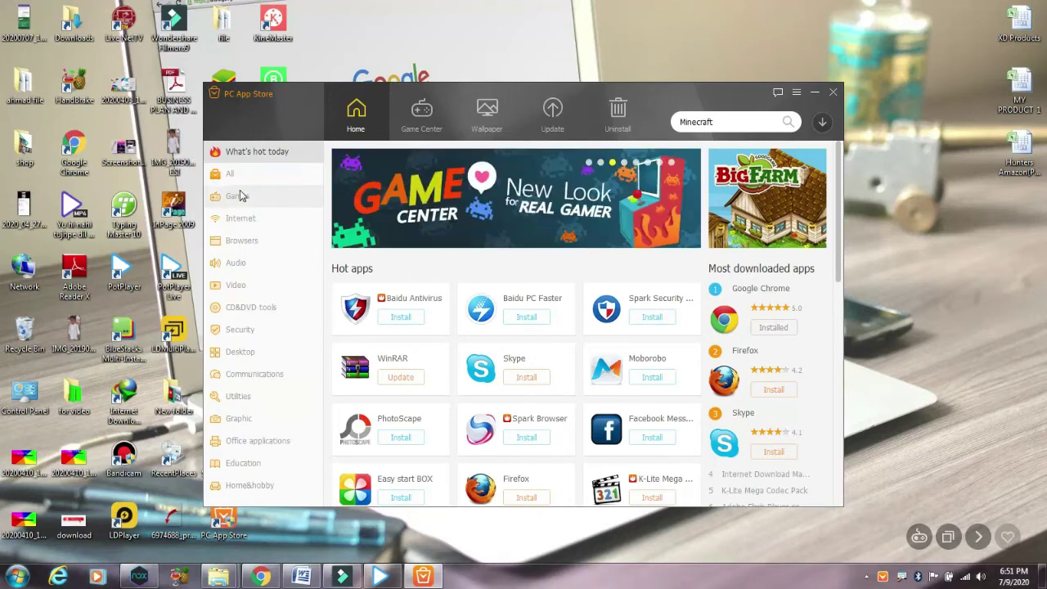
- Start installing Ares Galaxy 2.3 from the Internet category and cancel its download
left_click(241, 219)
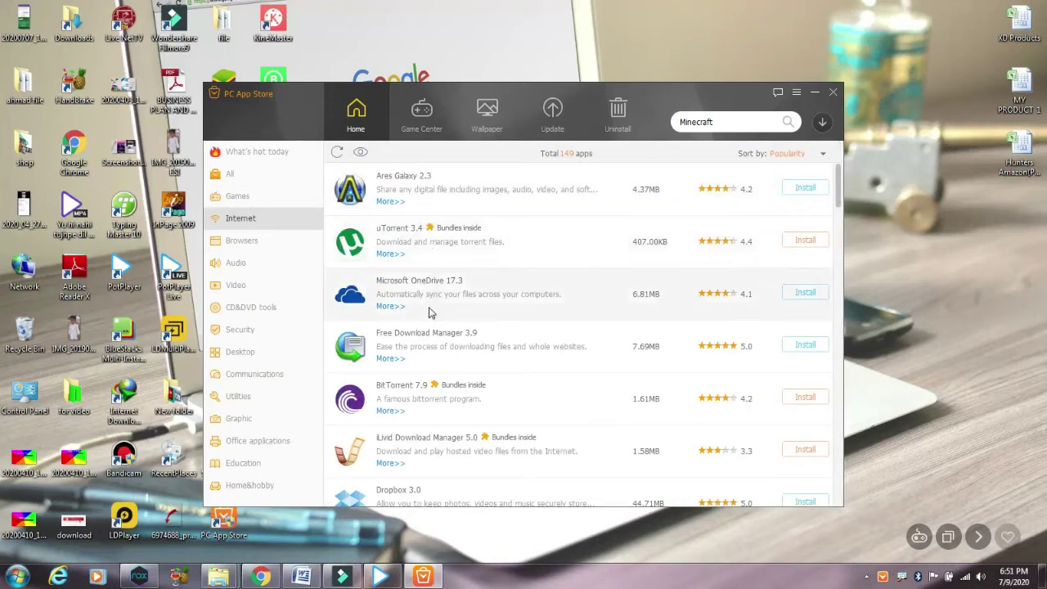
left_click(805, 188)
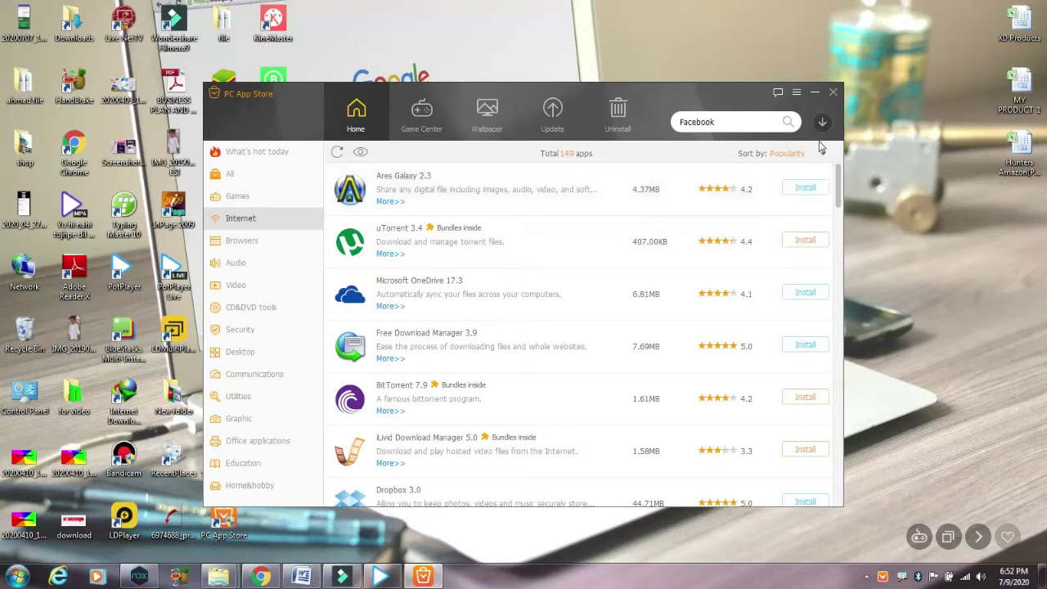
left_click(798, 192)
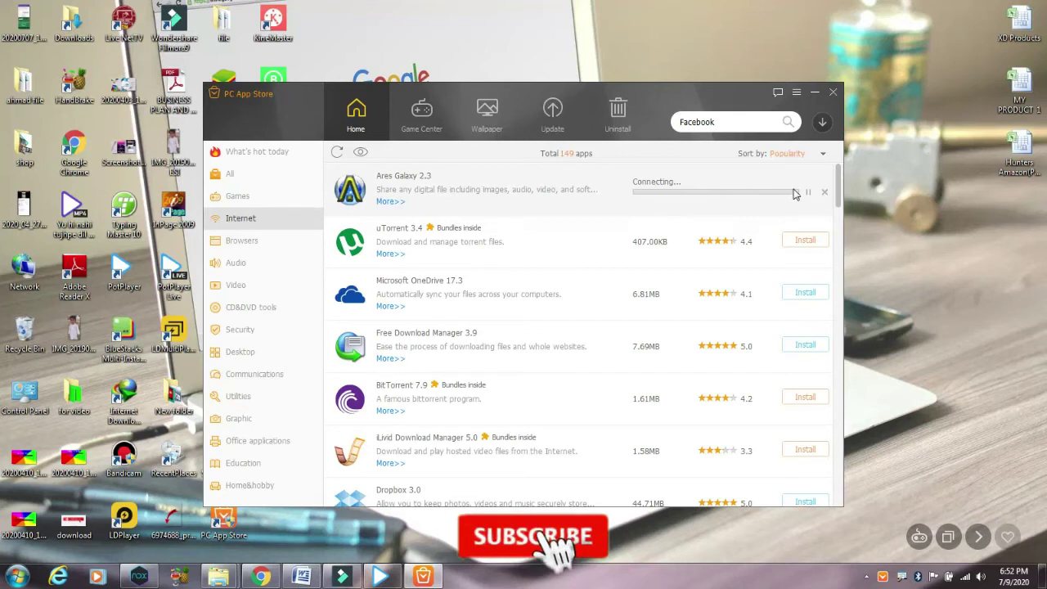
left_click(825, 193)
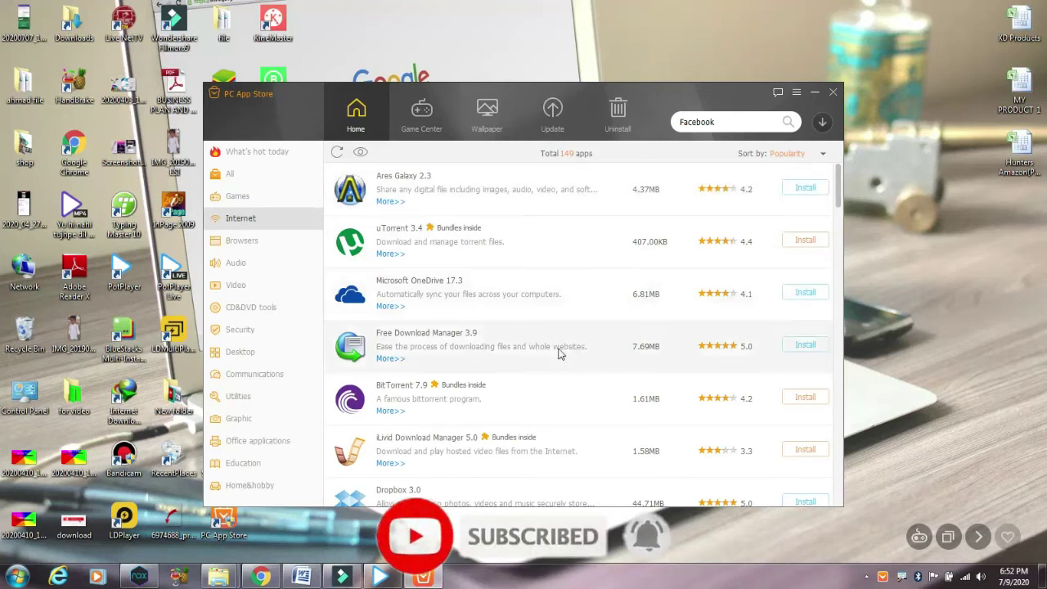
- Browse the Games, Internet and Browsers categories, then outline the Google Chrome 39.0 and Google Chrome(dev) 41.0 entries and clear the annotations
left_click(239, 197)
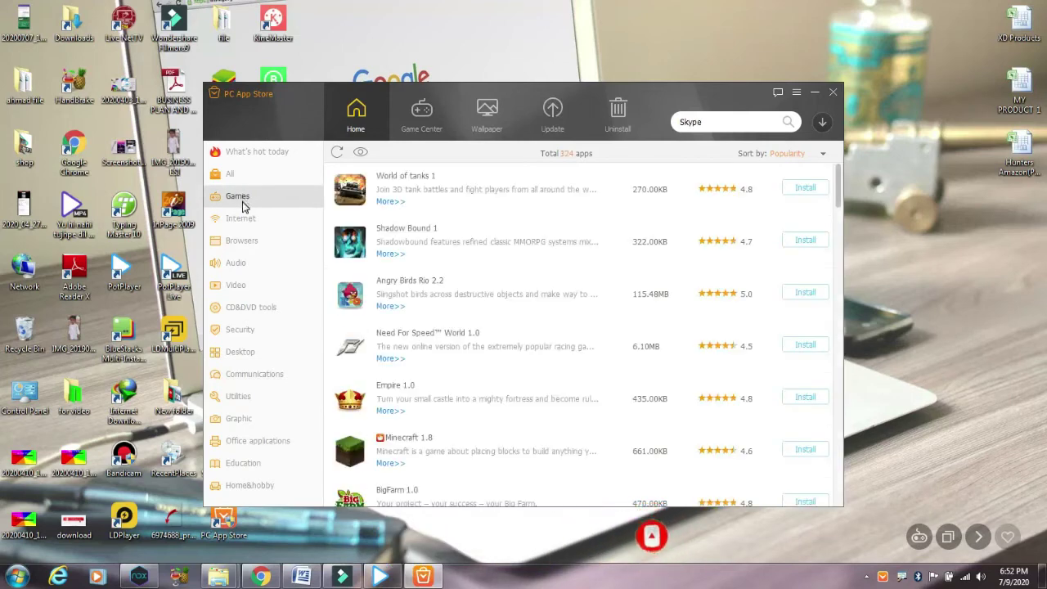
left_click(242, 226)
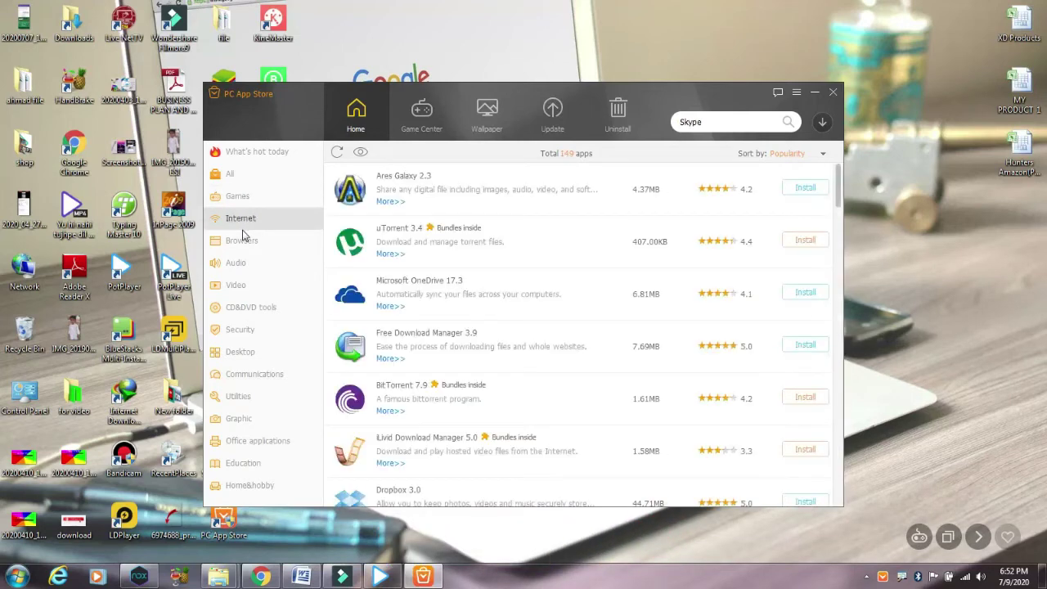
left_click(243, 240)
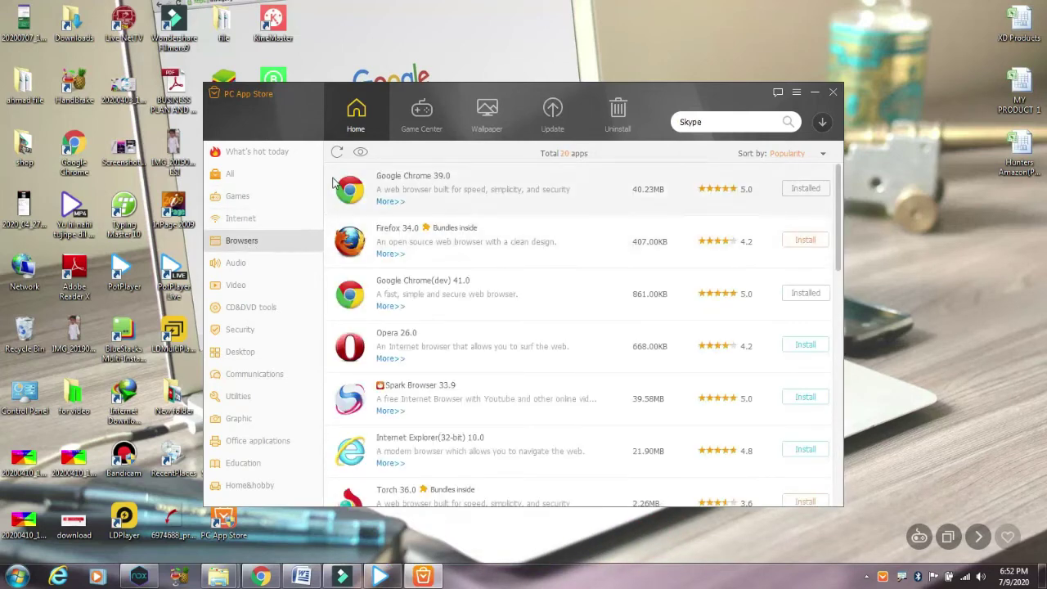
mouse_move(332, 162)
left_mouse_down()
mouse_move(489, 220)
mouse_move(553, 219)
left_mouse_up()
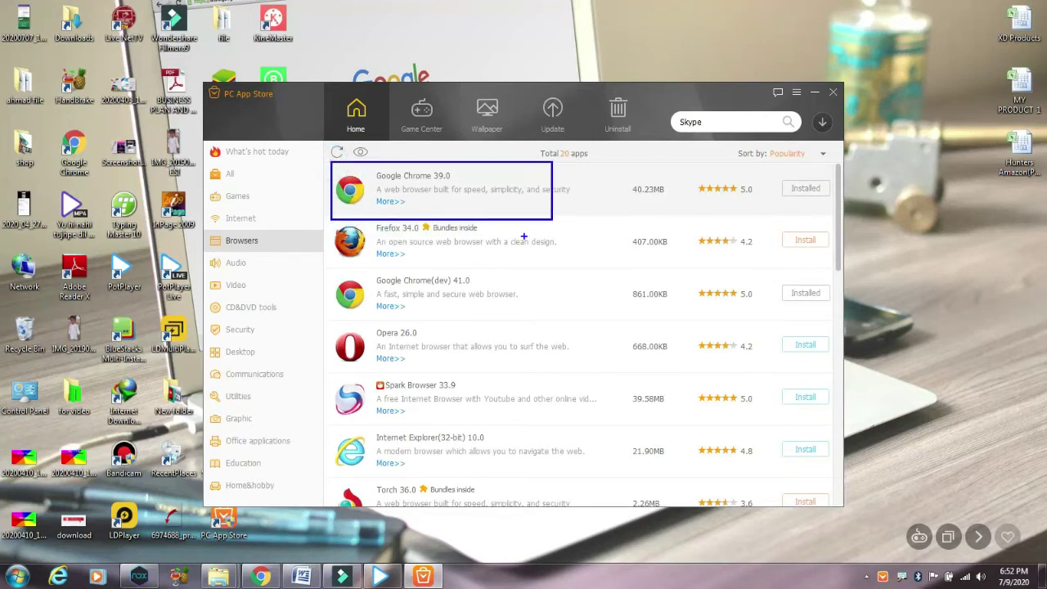
mouse_move(333, 269)
left_mouse_down()
mouse_move(335, 285)
mouse_move(512, 290)
mouse_move(300, 296)
mouse_move(429, 233)
mouse_move(502, 285)
left_mouse_up()
key("Escape")
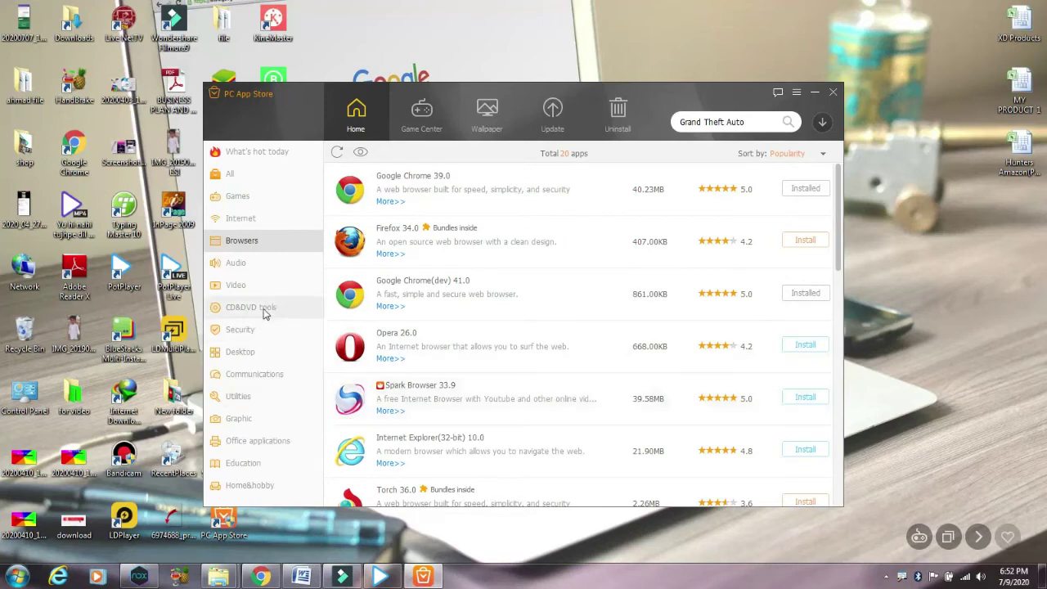
- View the Graphic and Education categories, then check the Game Center, Wallpaper and Update sections
left_click(246, 419)
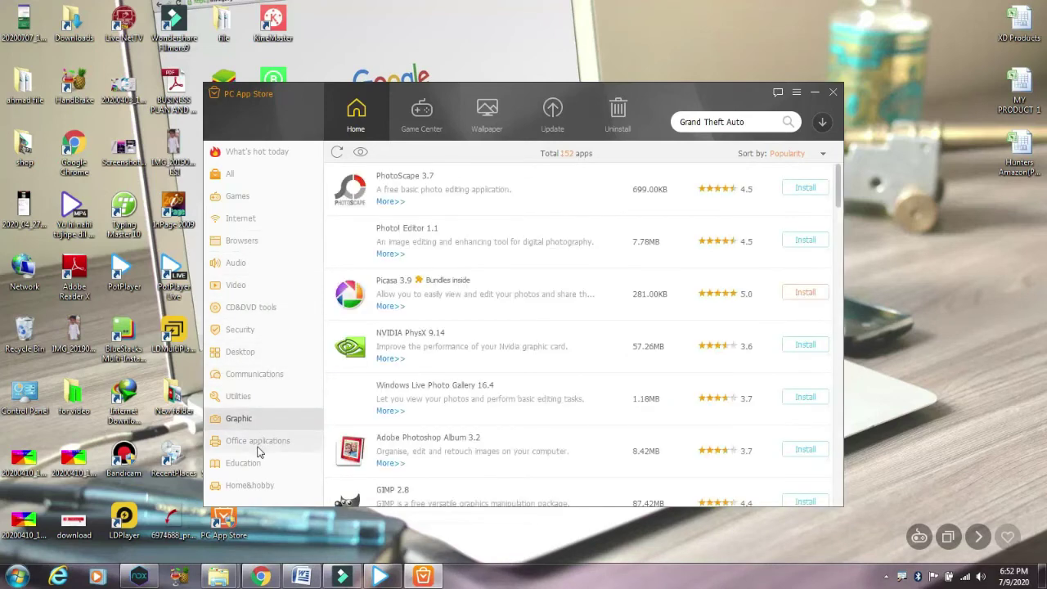
left_click(254, 462)
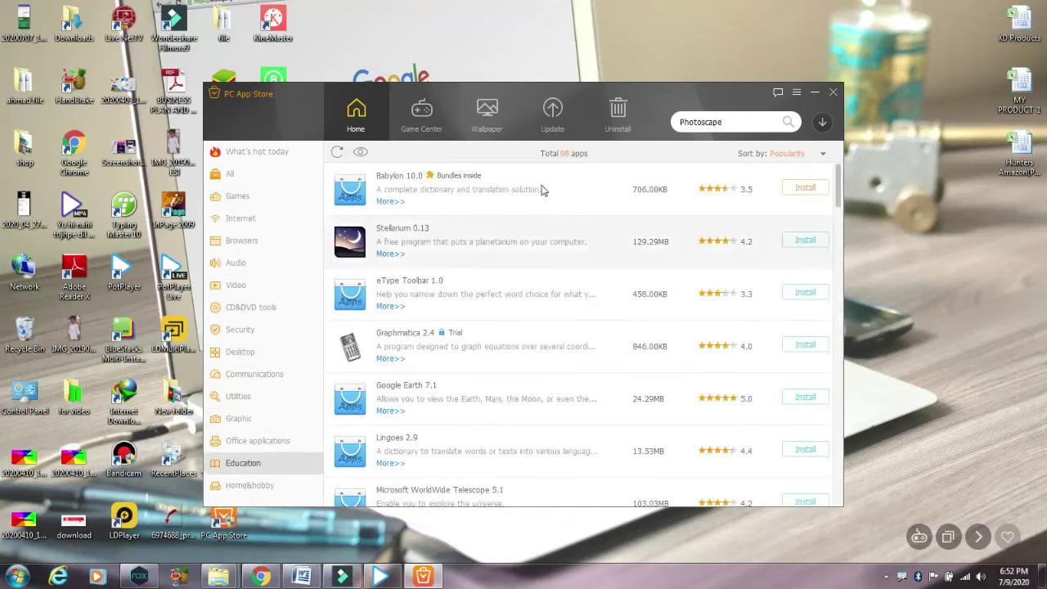
left_click(434, 137)
left_click(493, 124)
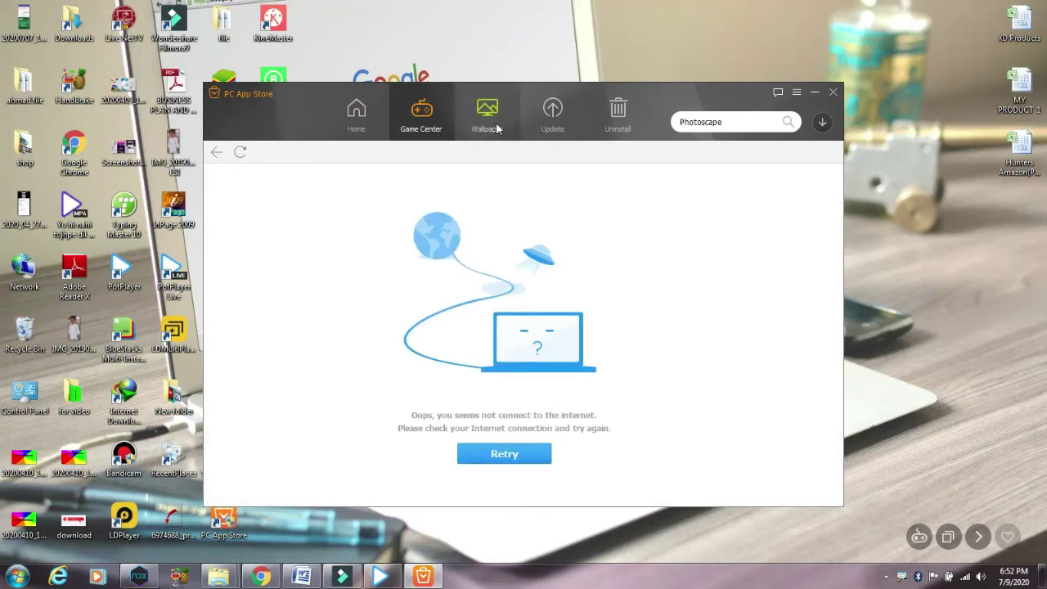
left_click(555, 113)
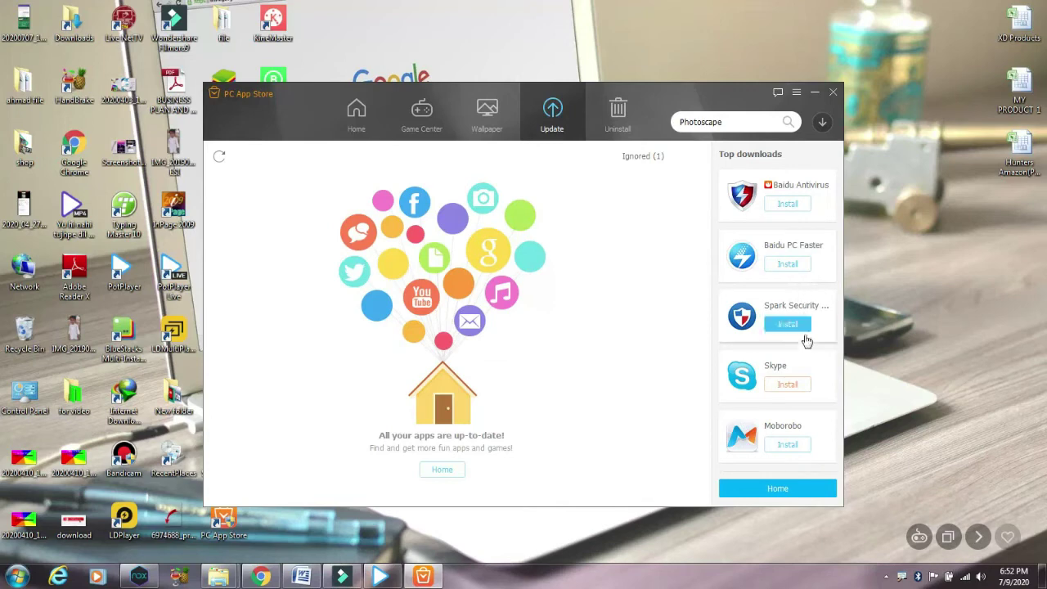
- Return to the Home section, search the store for Skype using the suggested term, and leave the results
left_click(356, 115)
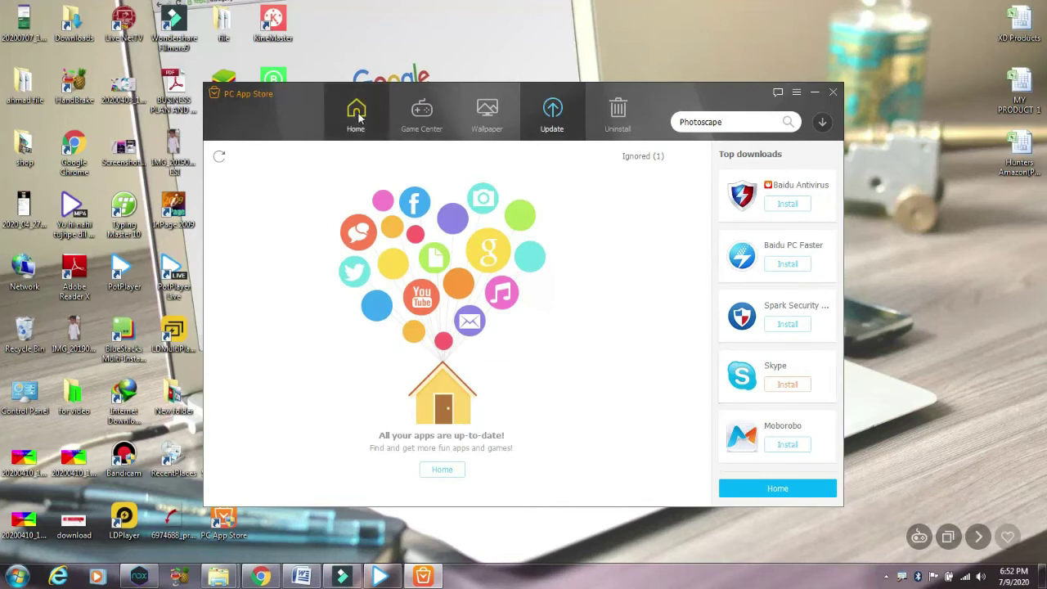
left_click(729, 123)
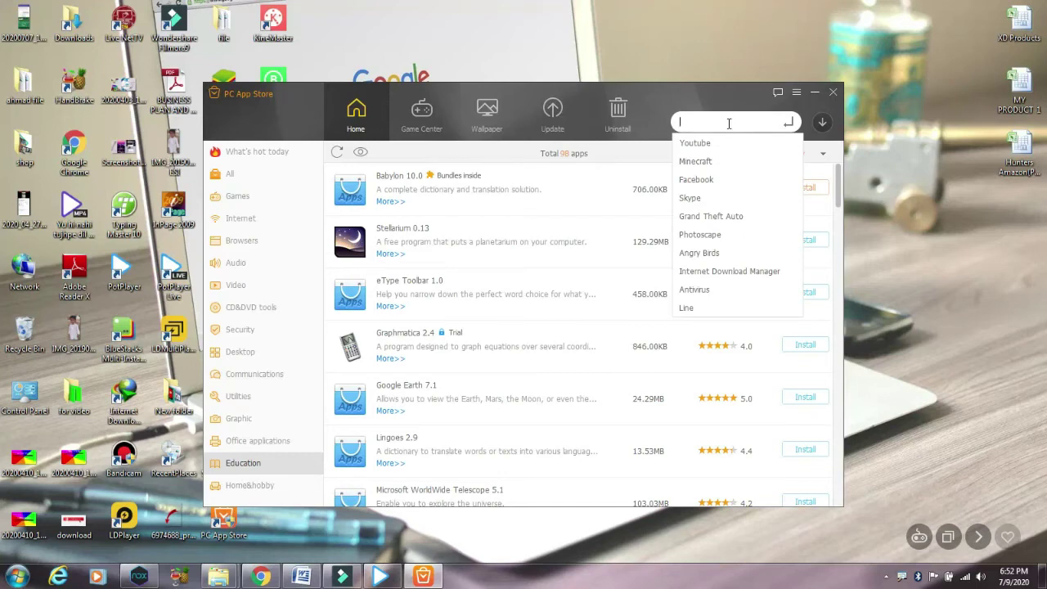
left_click(694, 198)
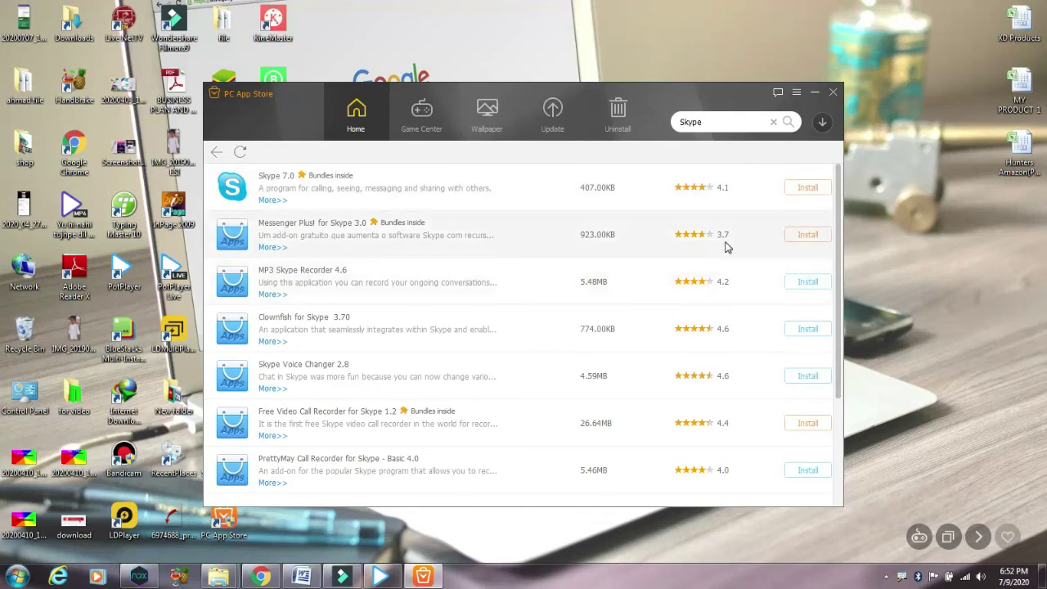
left_click(217, 158)
- Start installing World of tanks 1 from the Games category and cancel its download
left_click(239, 203)
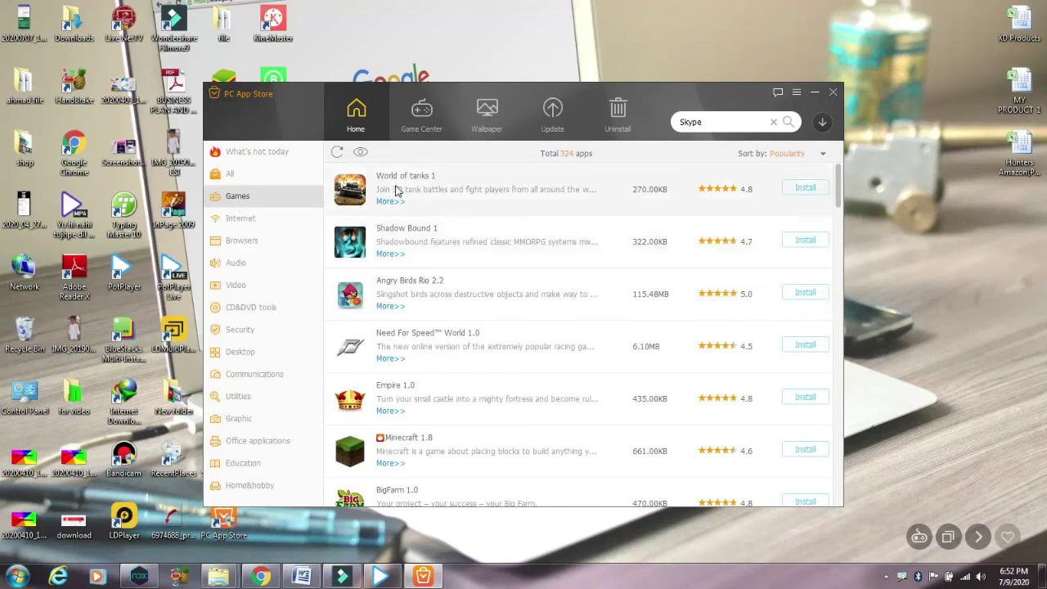
left_click(810, 189)
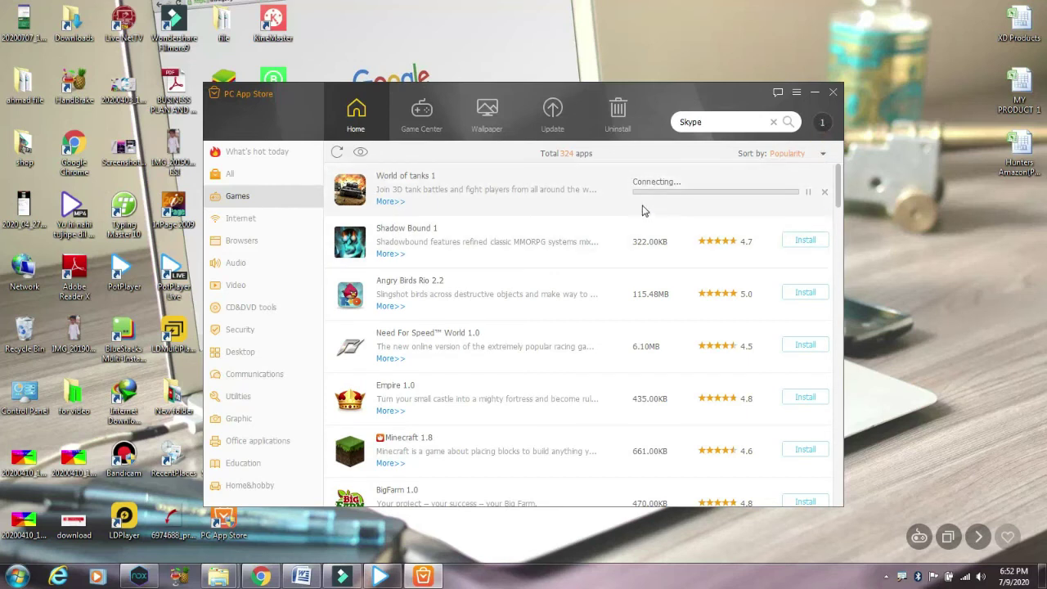
left_click(826, 193)
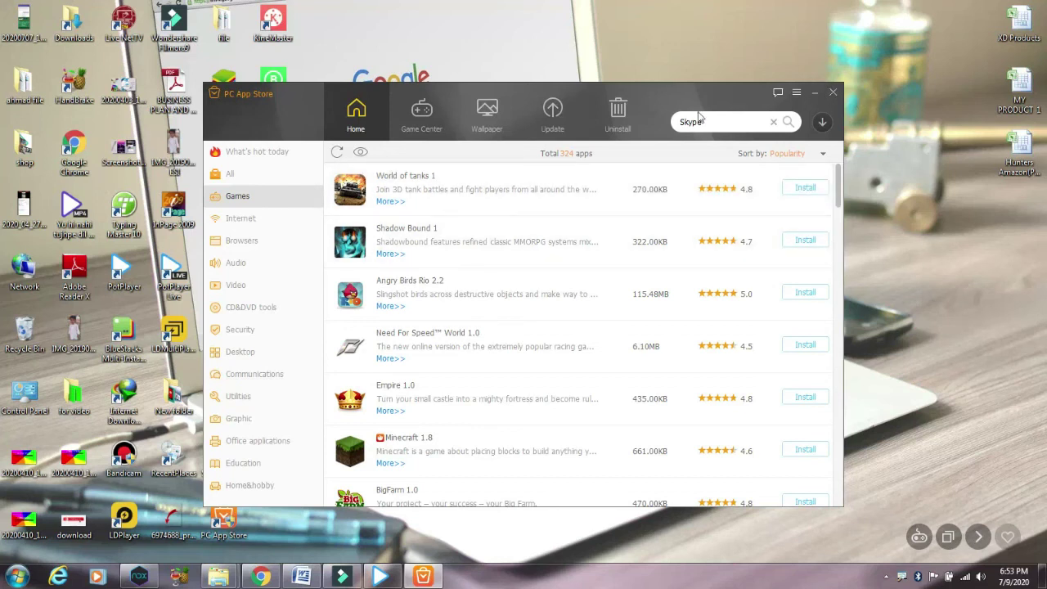
- Minimize the PC App Store window to reveal the desktop
left_click(814, 93)
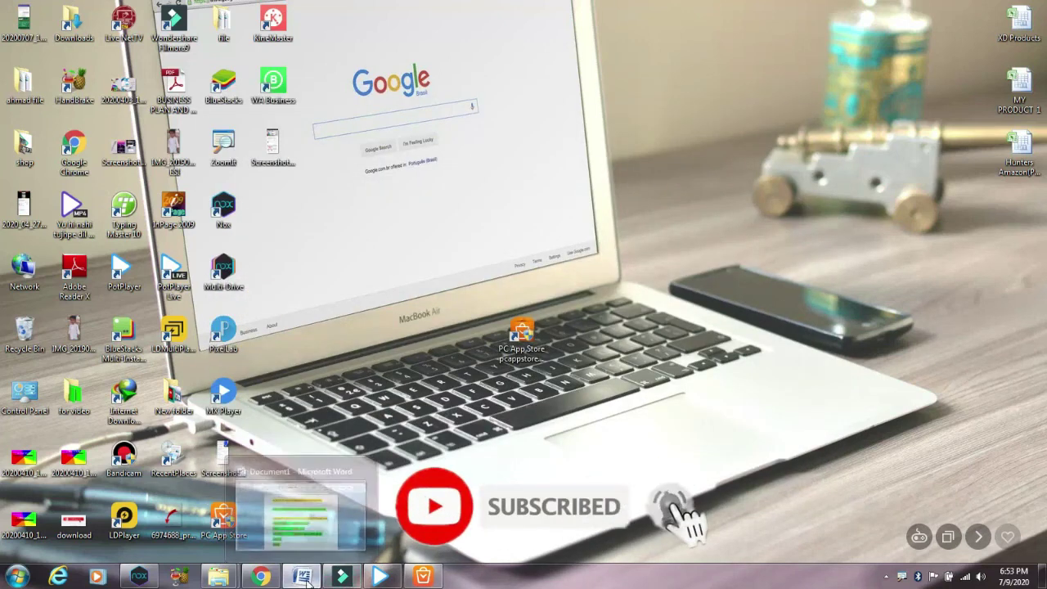